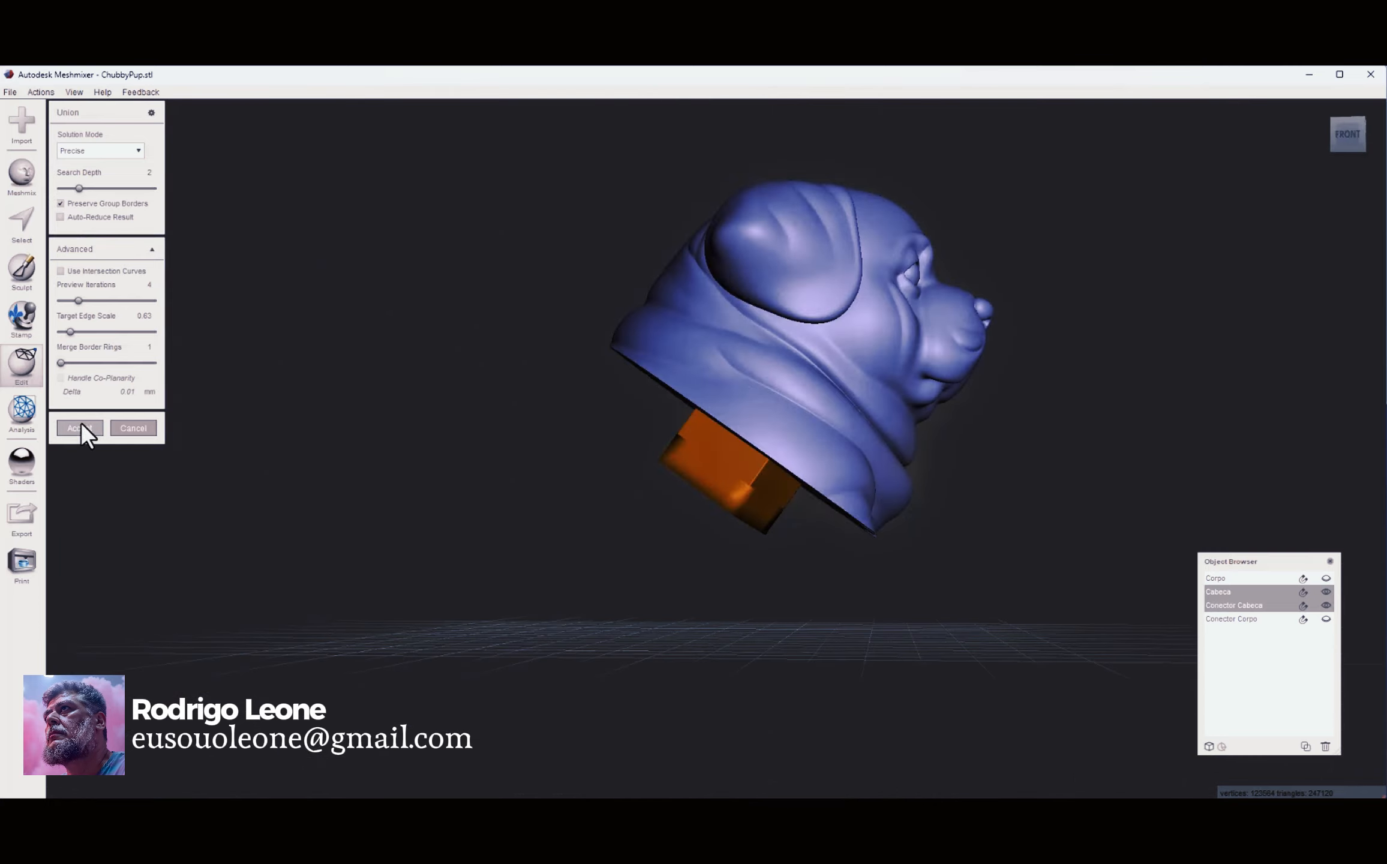
Step: Accept the union of Cabeca with its connector, and switch visibility to Corpo and Conector Corpo with Cabeca hidden
click(80, 428)
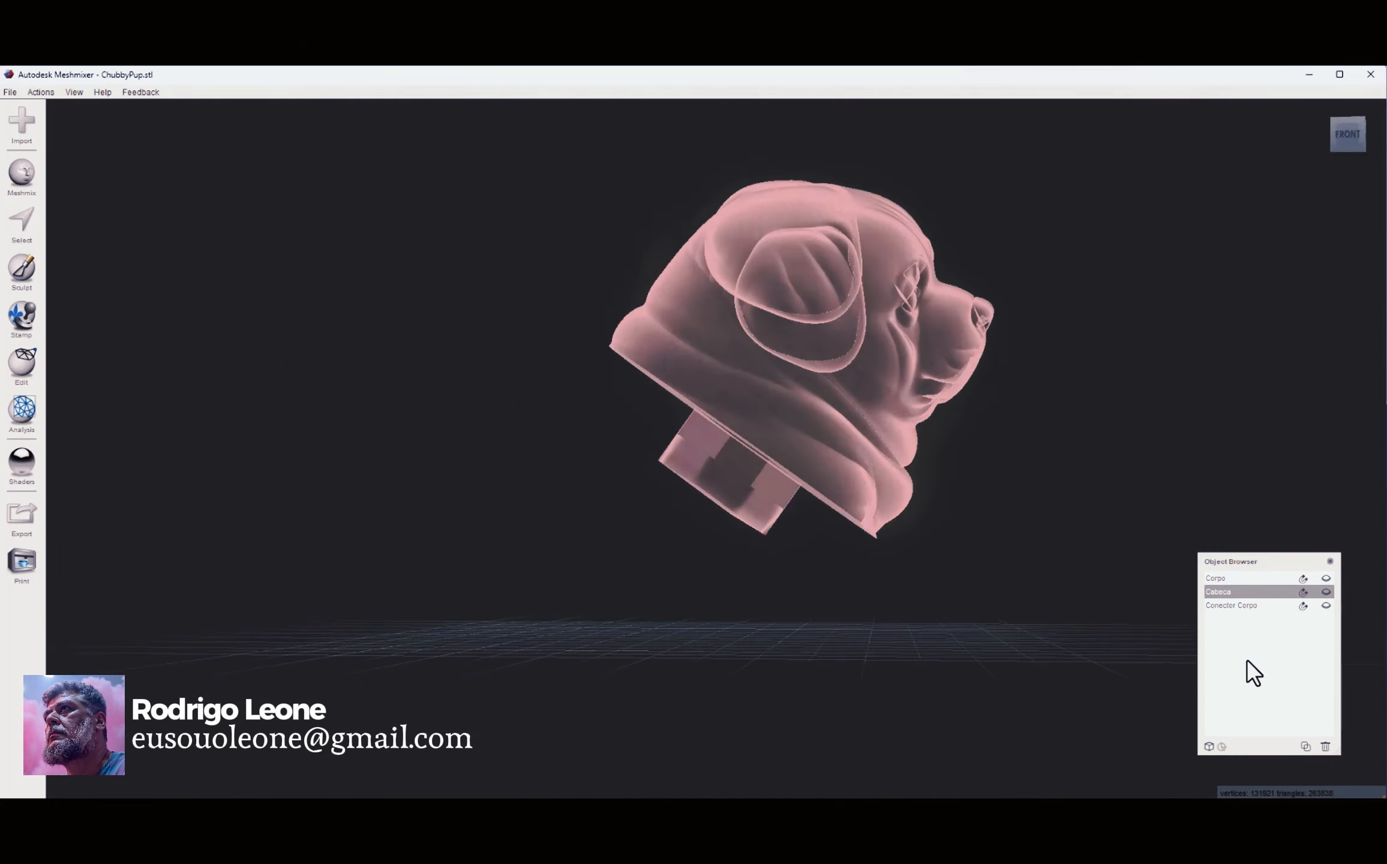
click(1326, 577)
click(1326, 591)
click(1326, 605)
right_drag(1020, 540, 974, 604)
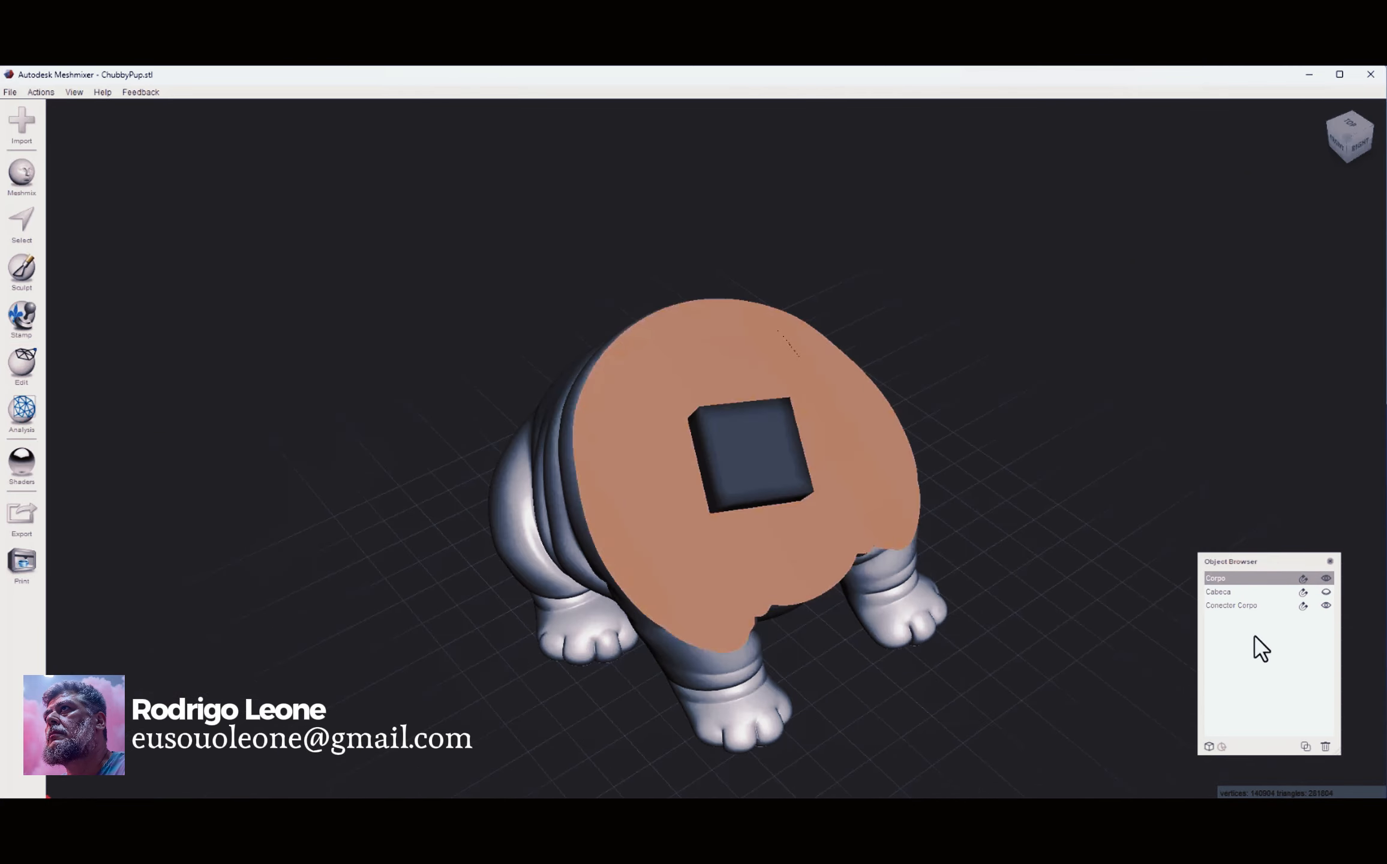
shift+click(1251, 606)
click(94, 245)
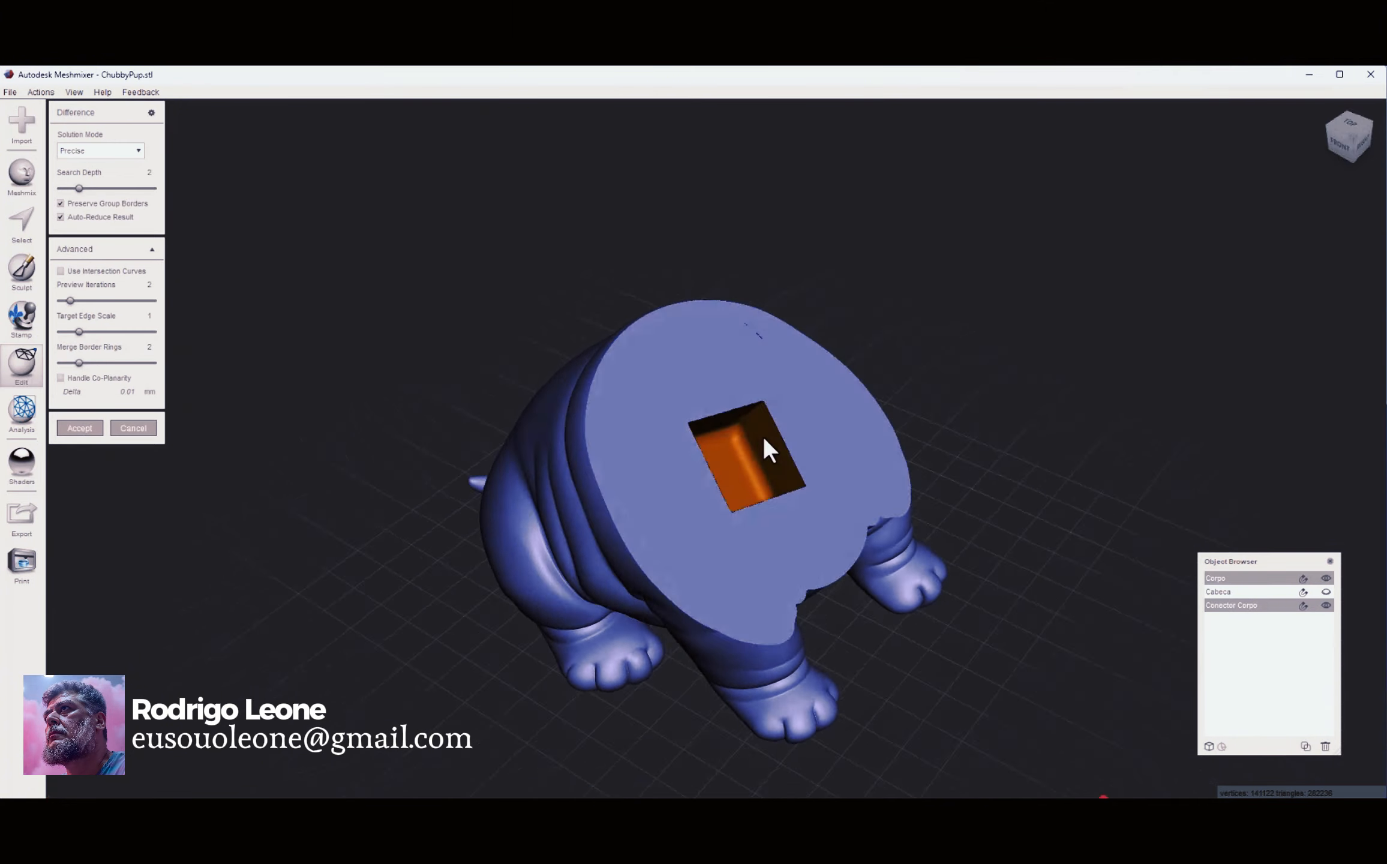
right_drag(764, 439, 730, 421)
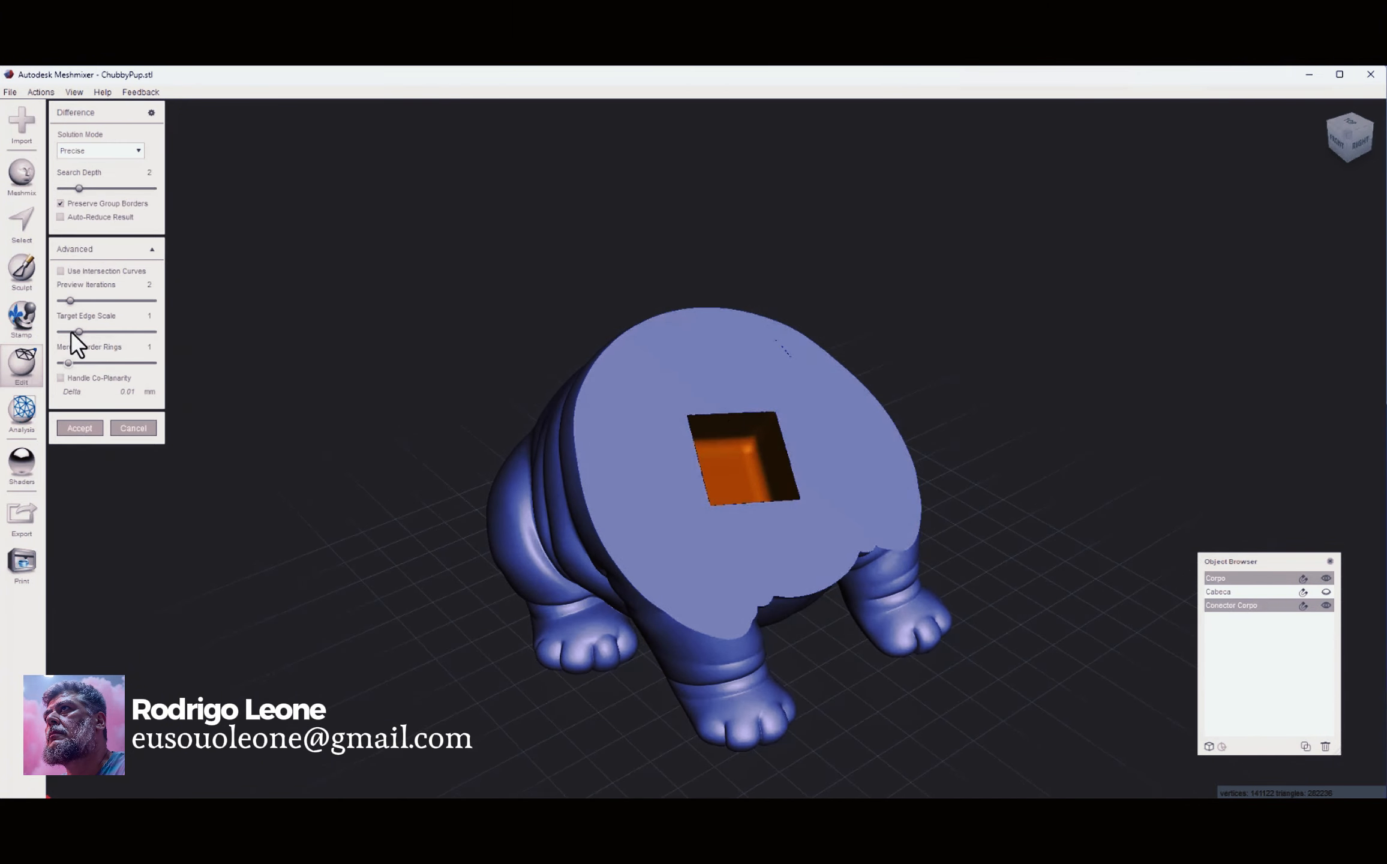
drag(70, 329, 60, 331)
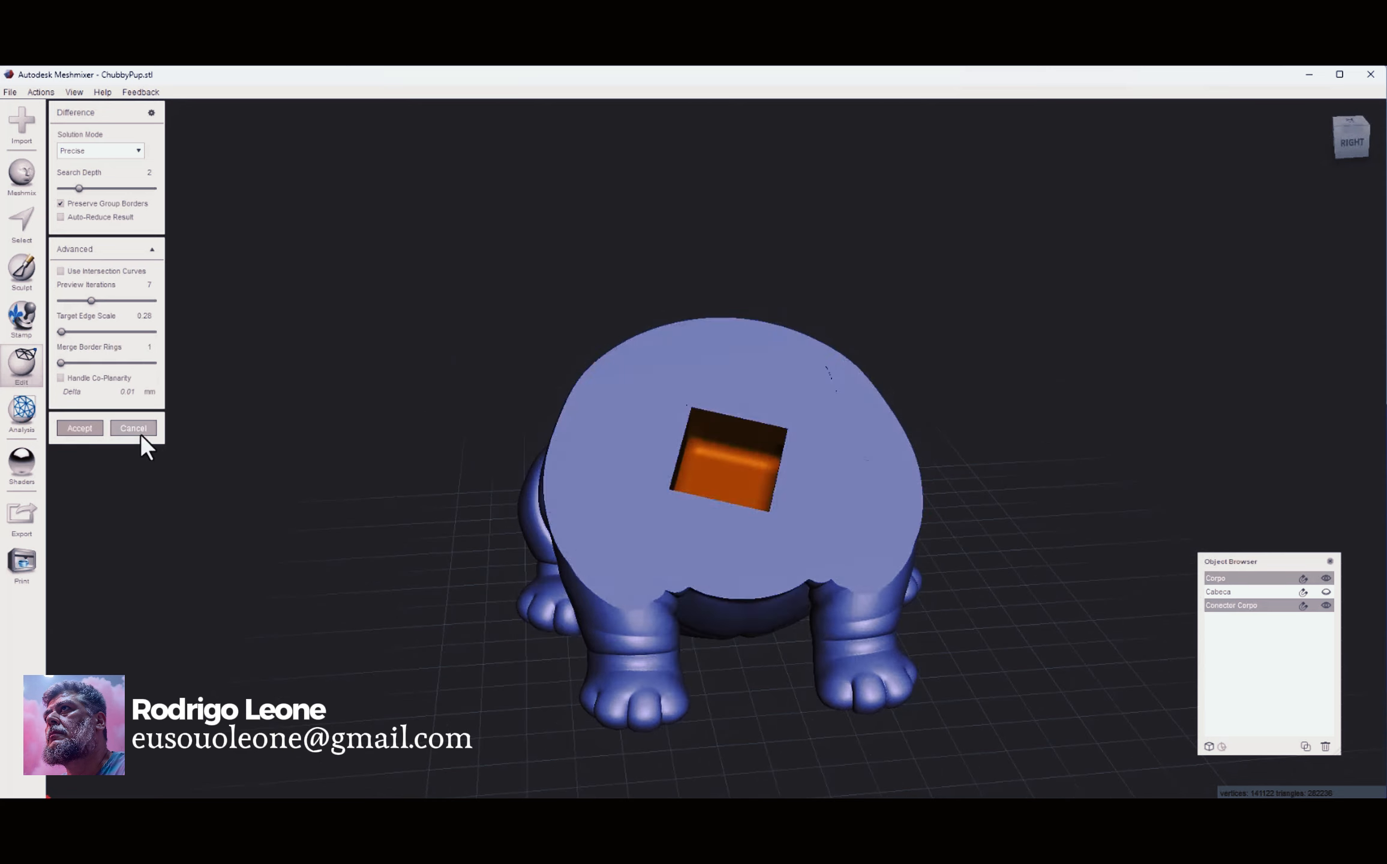
click(133, 428)
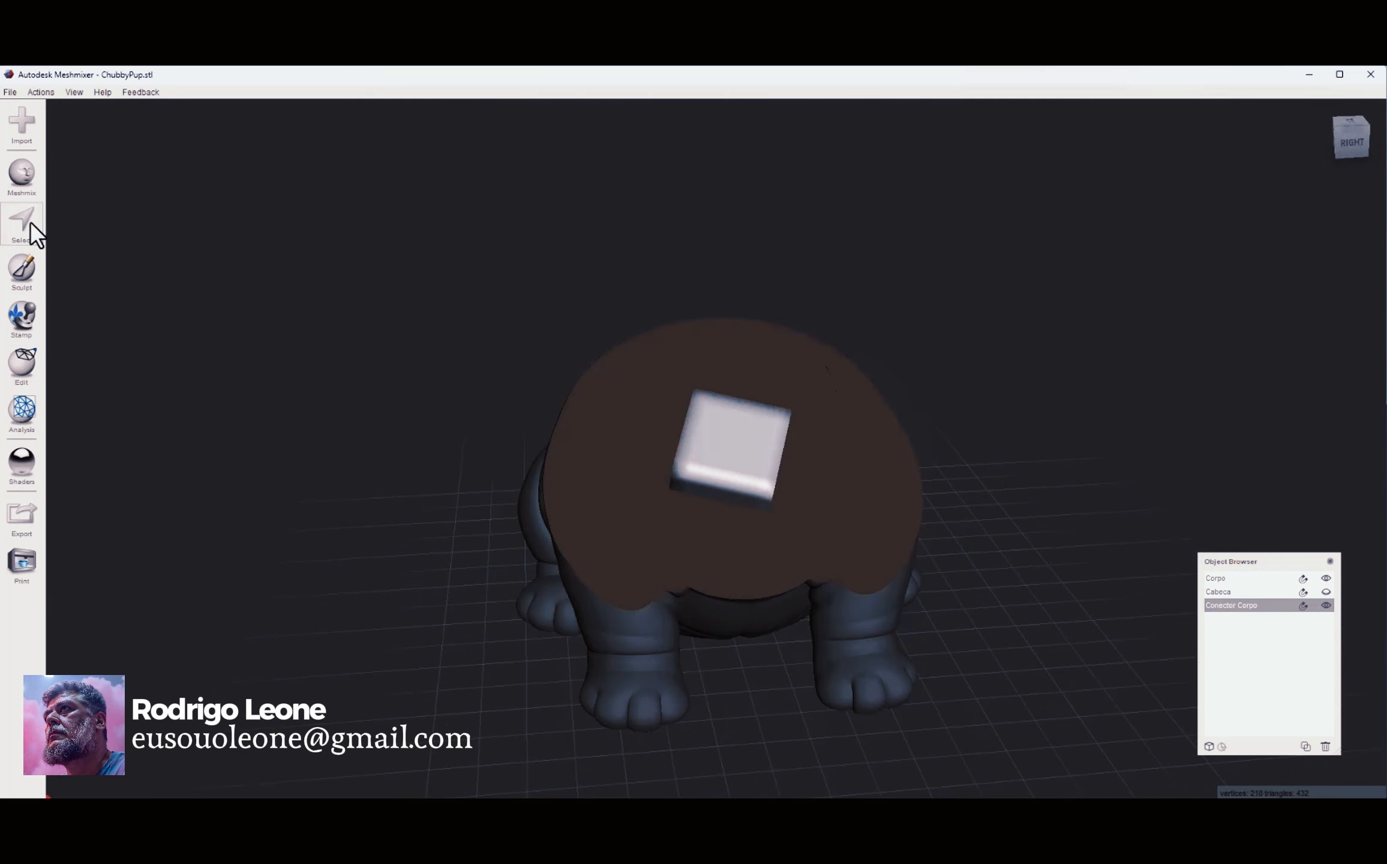
Step: Transform Conector Corpo by setting its X size to 12 mm
click(24, 220)
key(Escape)
click(18, 367)
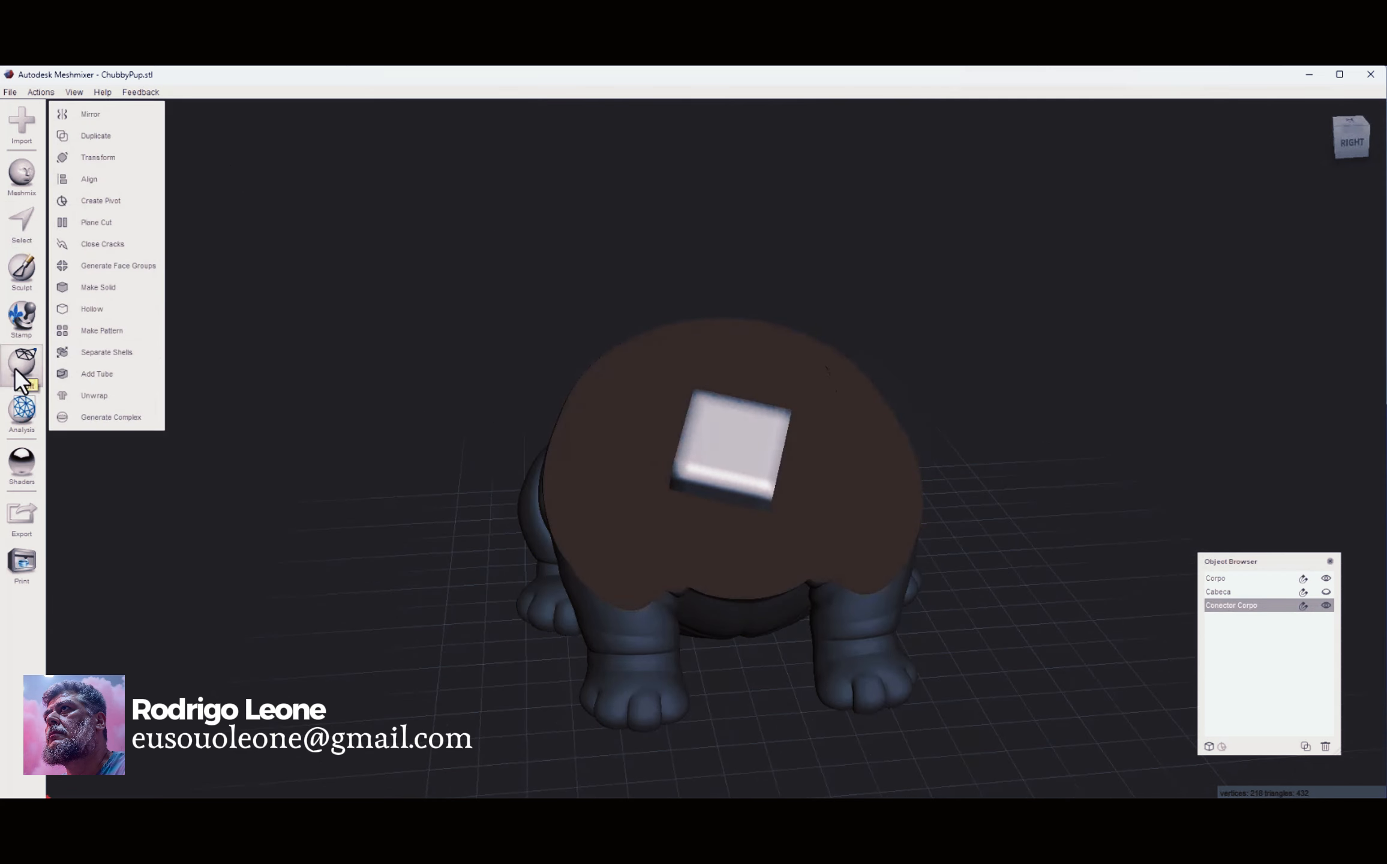
click(84, 157)
mouse_move(780, 456)
right_down()
mouse_move(832, 448)
mouse_move(782, 434)
mouse_move(779, 446)
right_up()
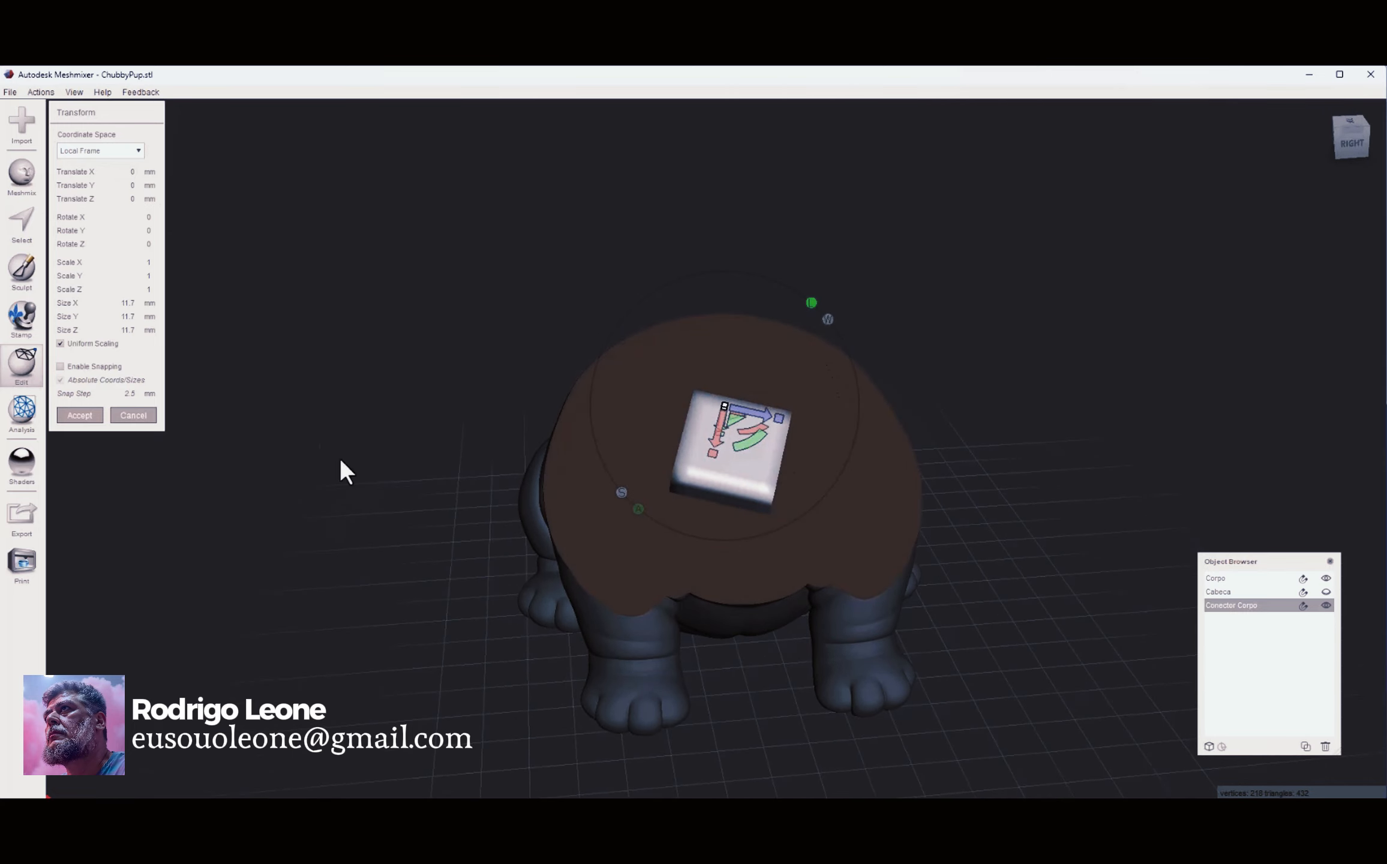
click(127, 303)
text(12)
key(Return)
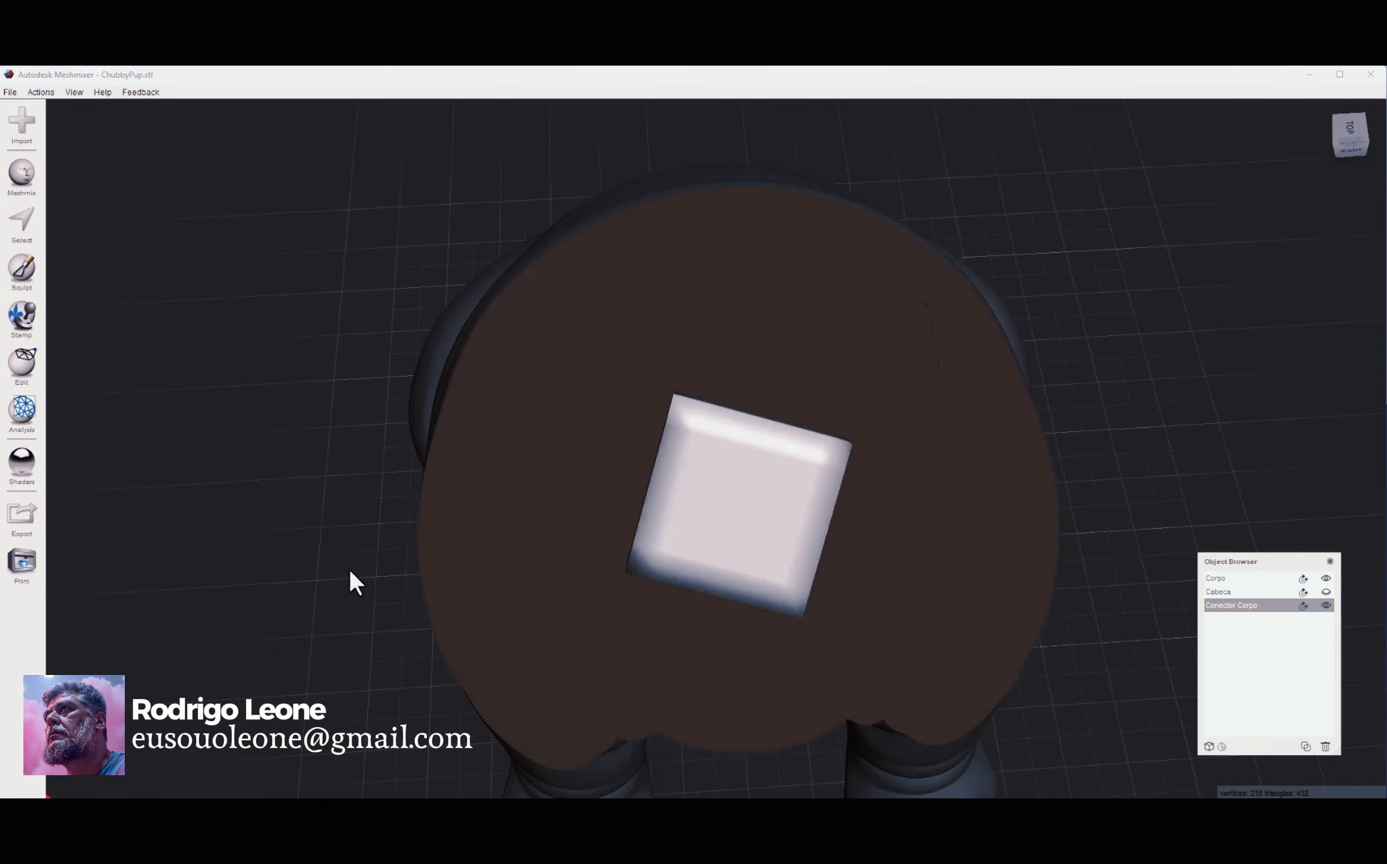
Step: Subtract Conector Corpo from Corpo with a Boolean Difference, adjusting the merge border rings, target edge scale and preview iterations
right_drag(490, 496, 899, 504)
click(1235, 578)
shift+click(1230, 605)
click(21, 363)
click(106, 246)
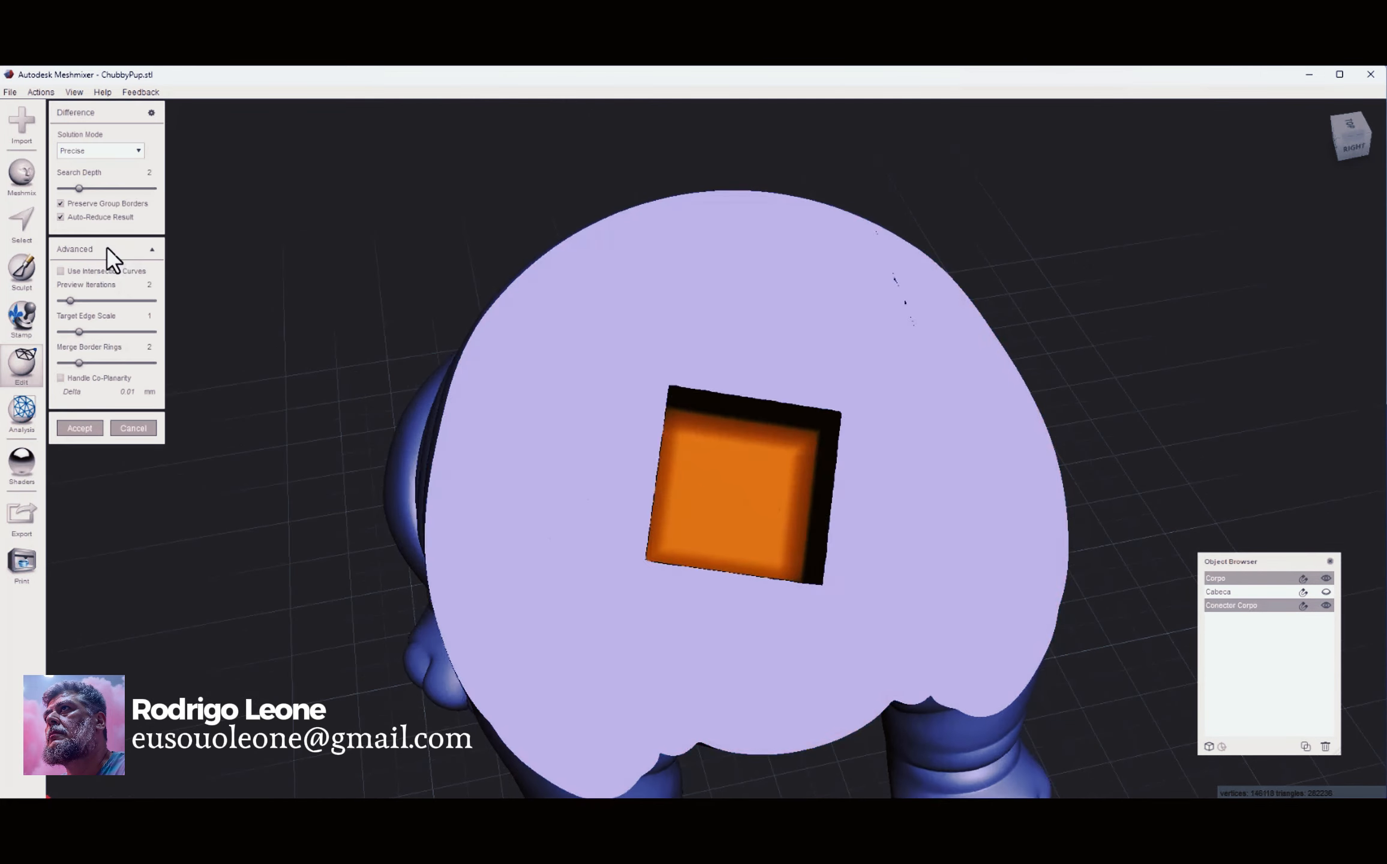
drag(70, 363, 71, 332)
drag(70, 300, 84, 300)
click(80, 428)
right_drag(439, 570, 864, 486)
scroll(864, 485, down, 3)
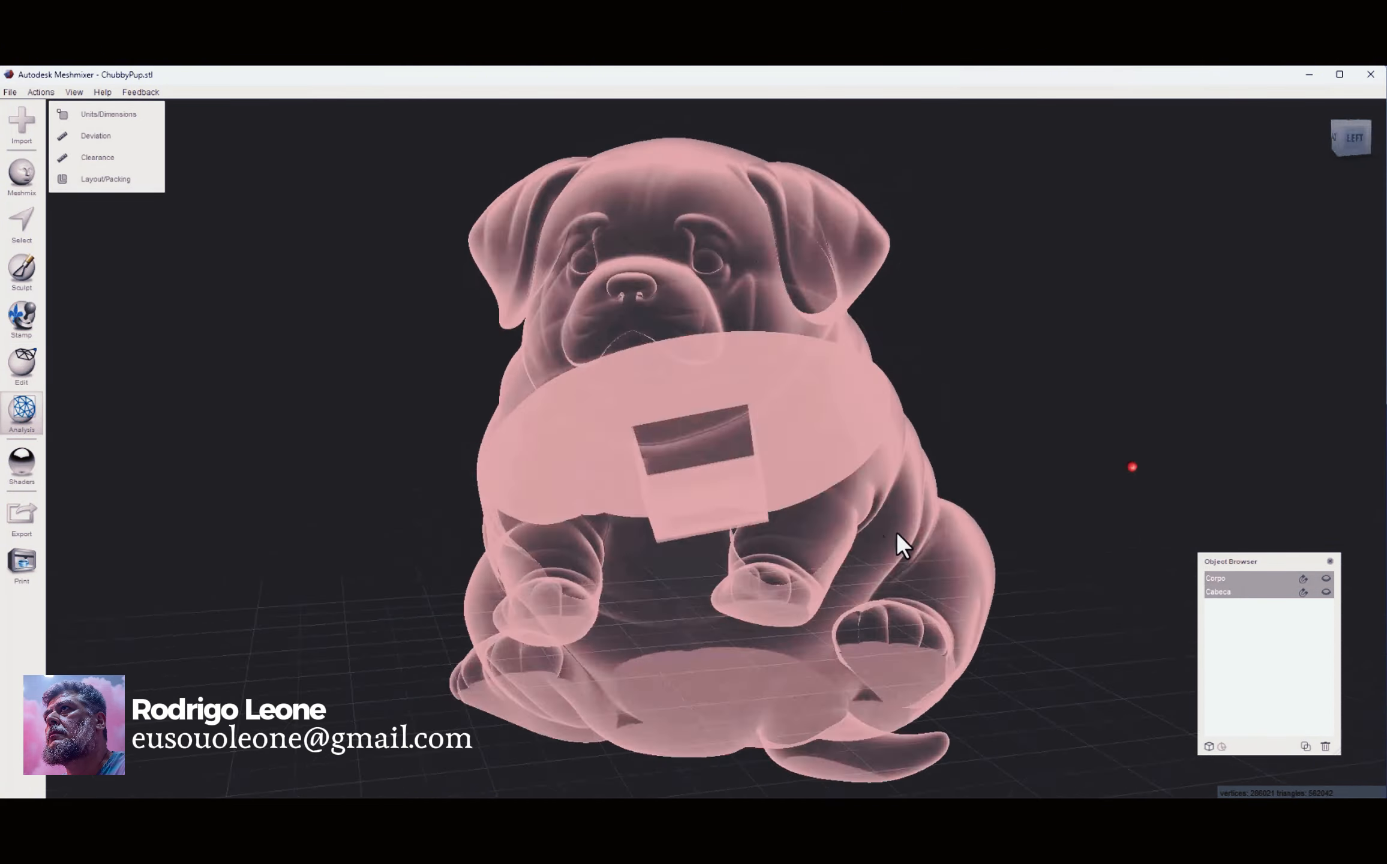
right_drag(898, 542, 658, 540)
scroll(658, 540, down, 5)
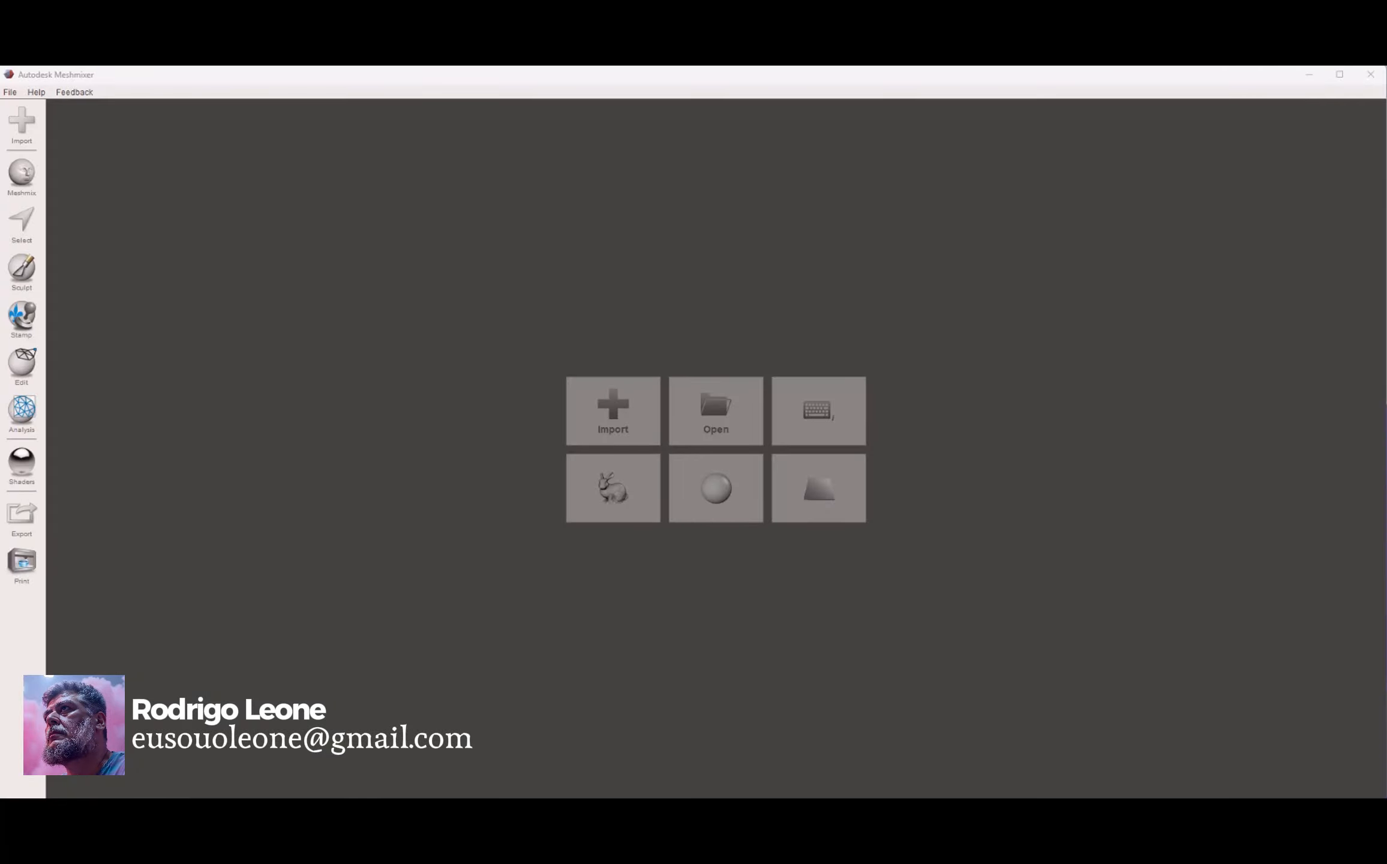
Step: Import ChubbyPup.stl into the empty workspace
drag(840, 419, 721, 338)
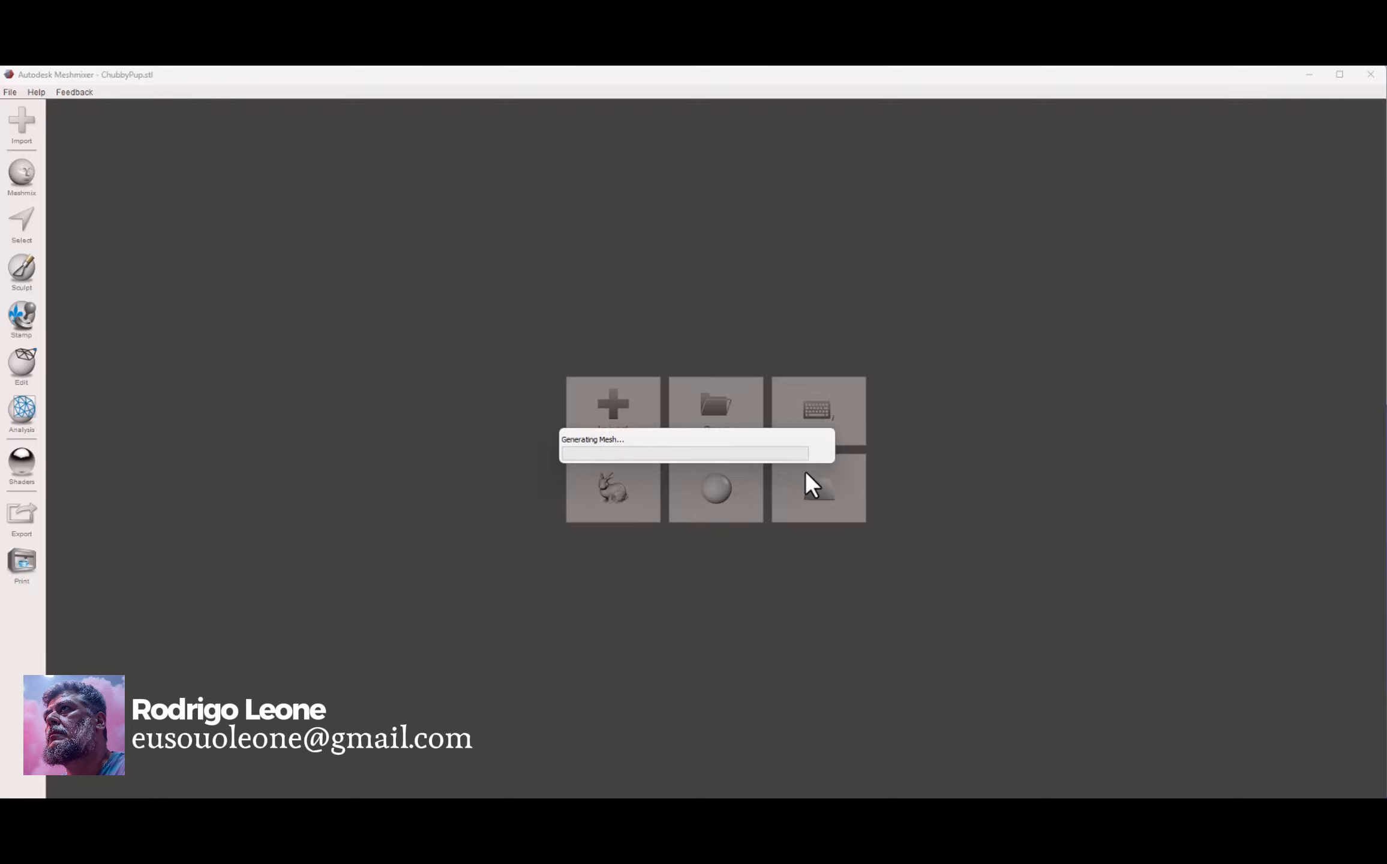
right_drag(872, 513, 1027, 435)
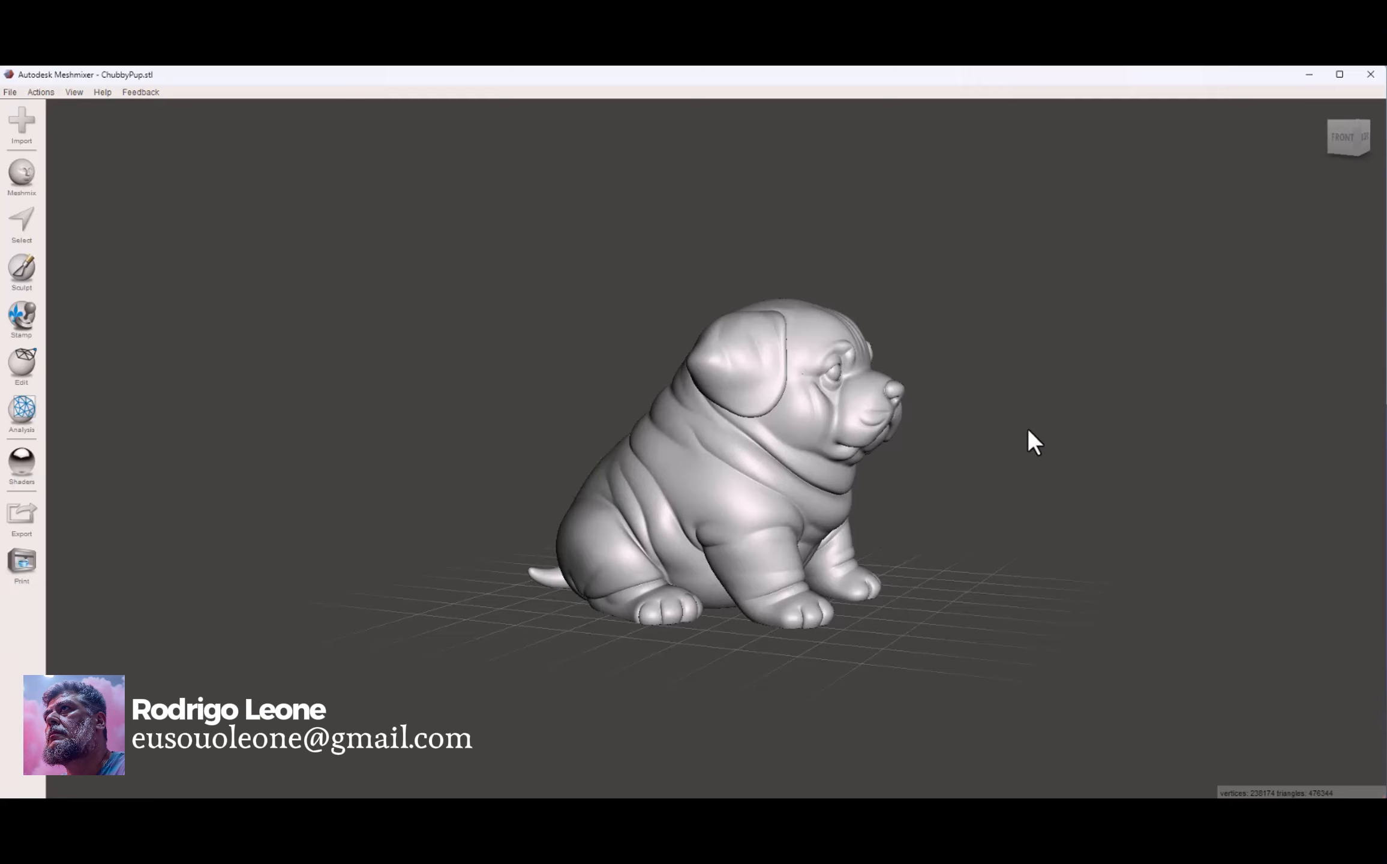
right_drag(800, 495, 533, 506)
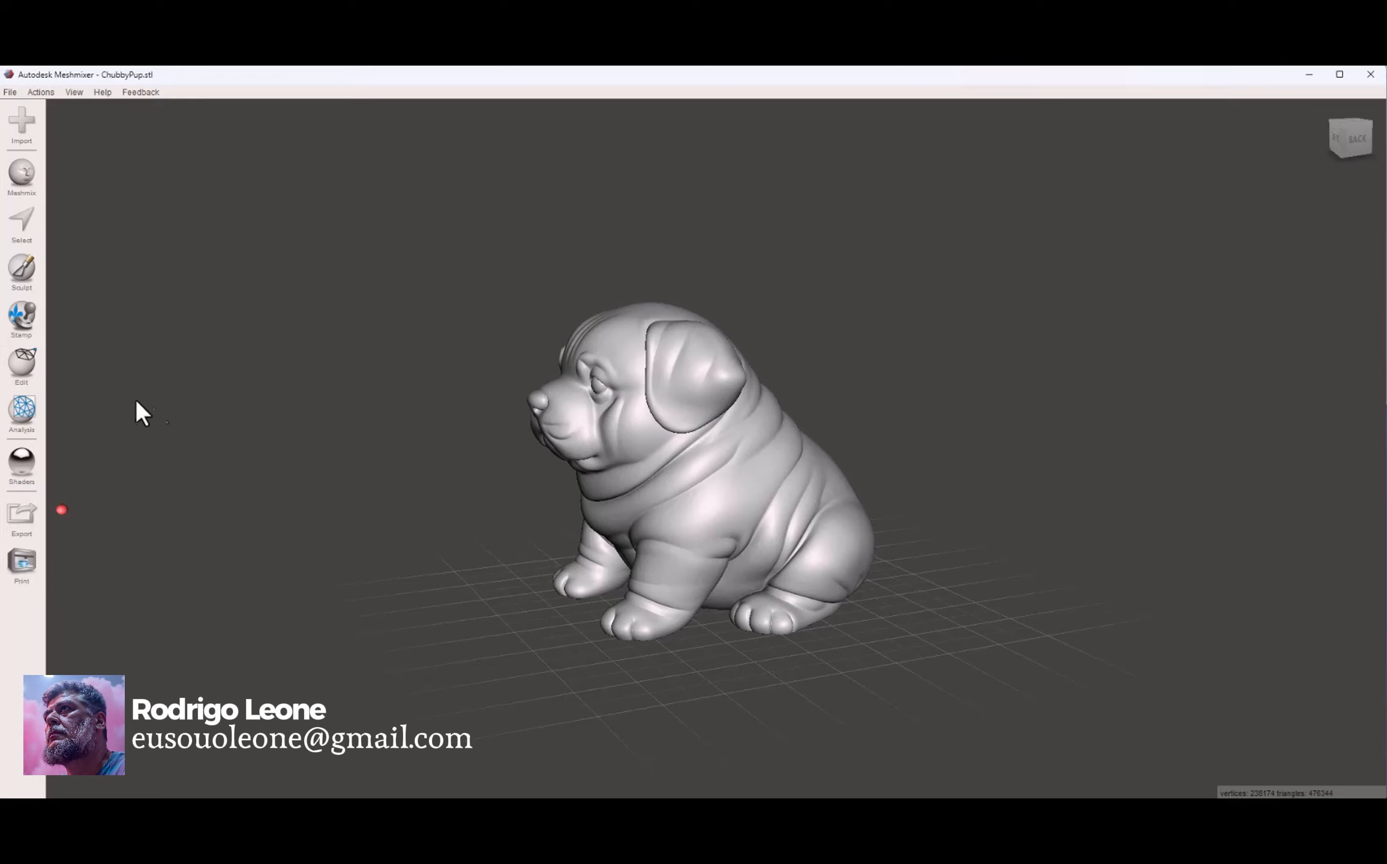
right_drag(388, 417, 745, 447)
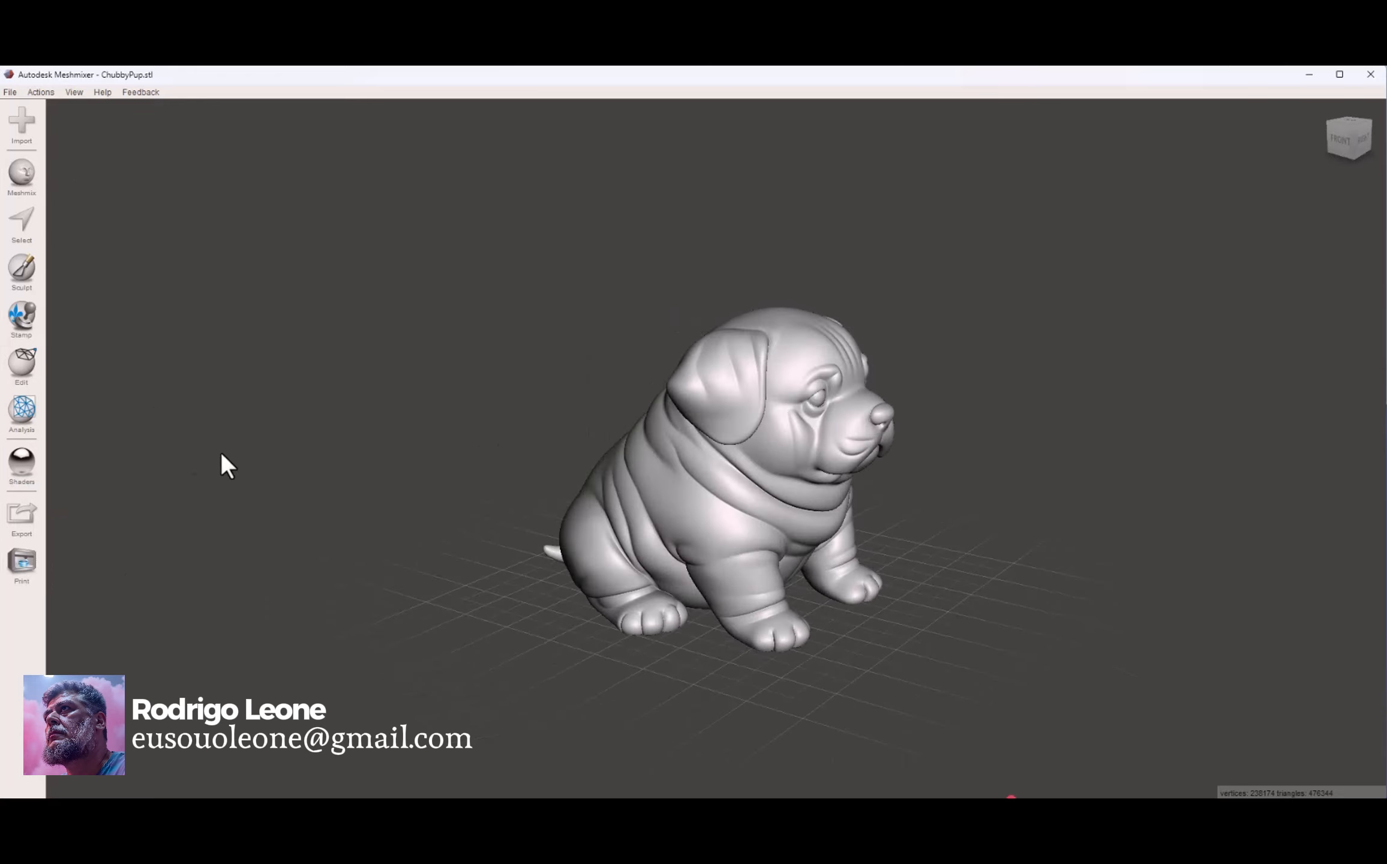
Step: Start a Plane Cut on the pup and tilt the cutting plane diagonally along the neck, separating head from body
click(23, 362)
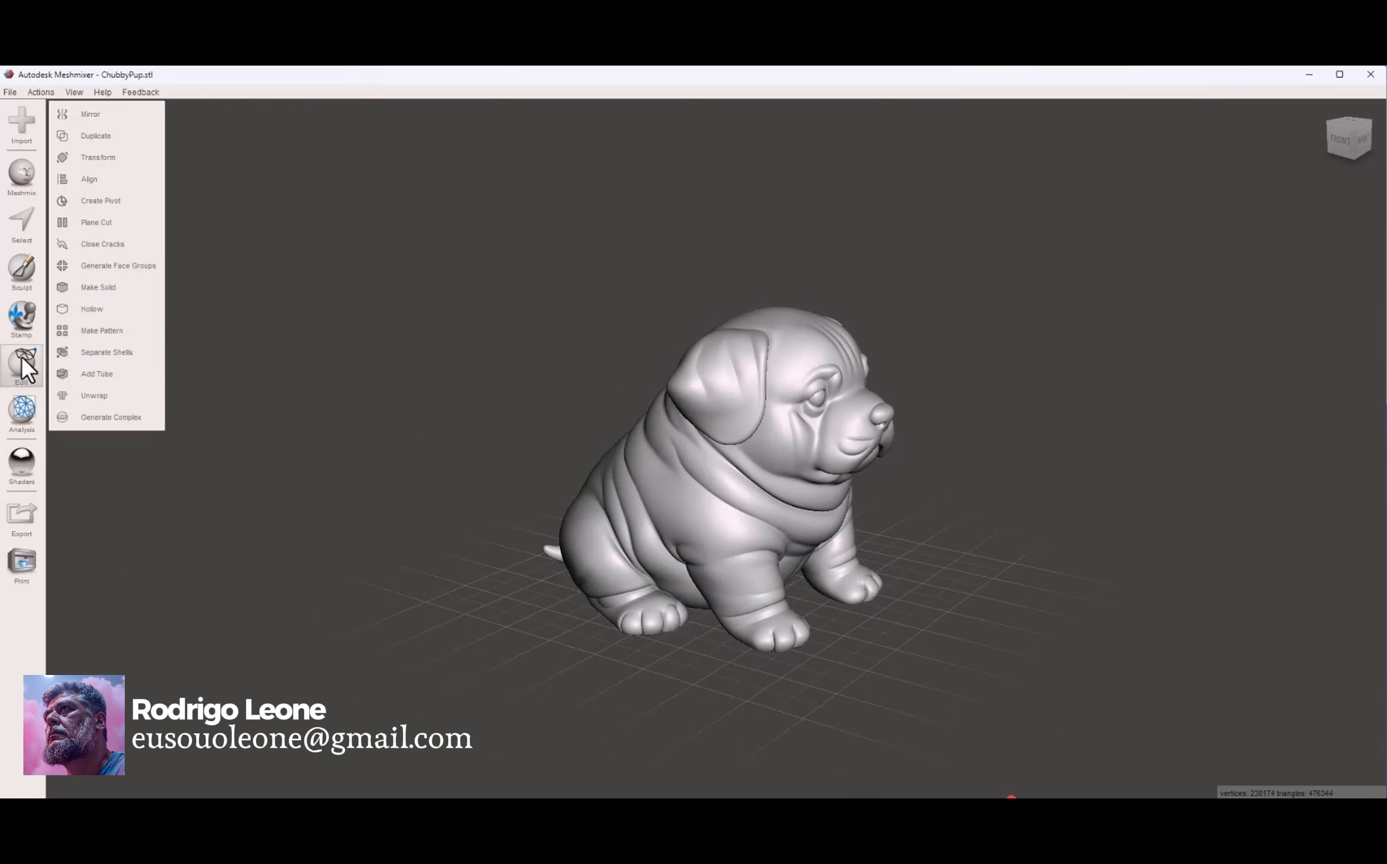
click(127, 225)
right_drag(489, 497, 643, 495)
right_drag(477, 467, 792, 485)
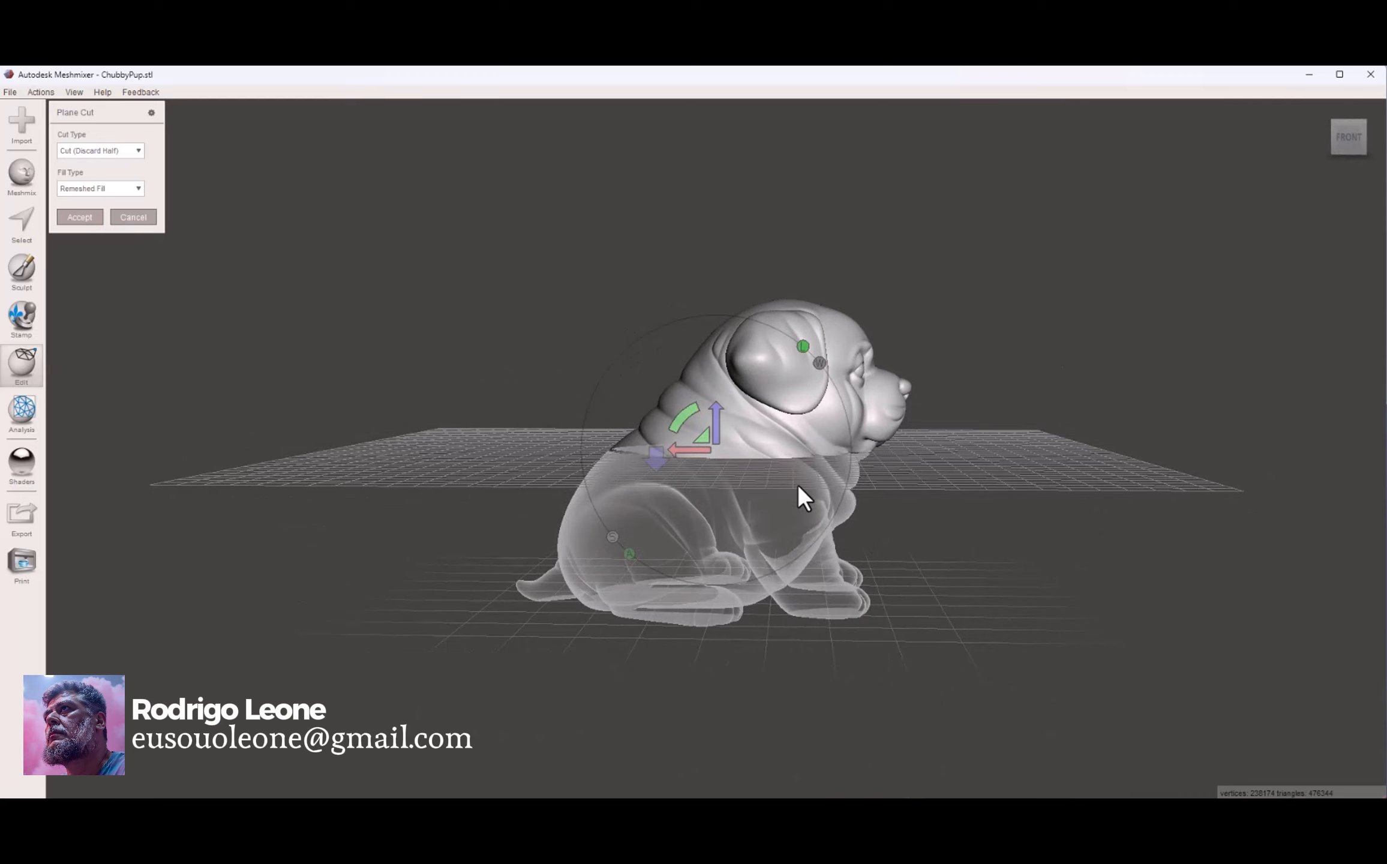
drag(679, 415, 707, 401)
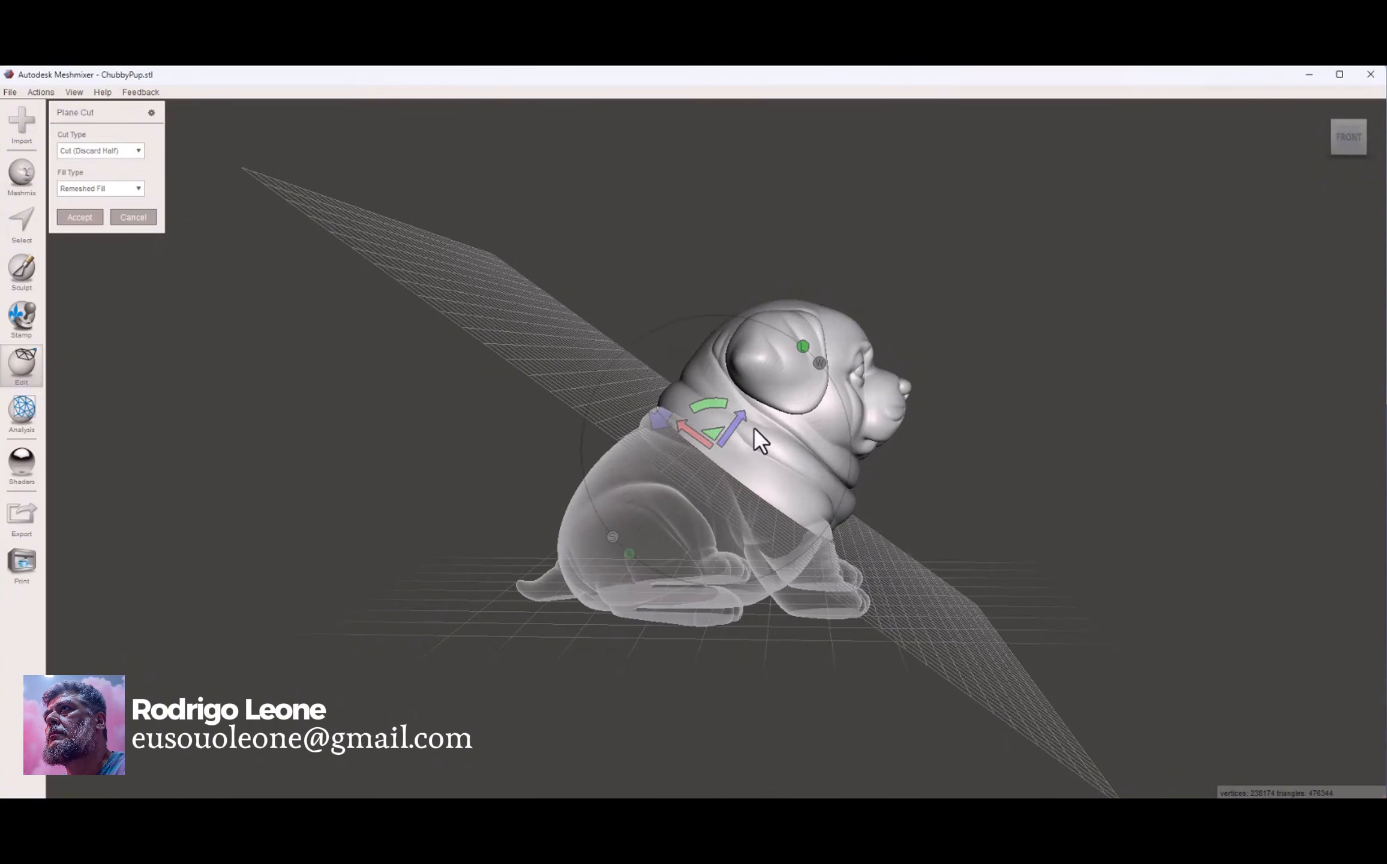
Step: Check the tilted plane around the pup and apply the cut as Slice (Keep Both) with Remeshed Fill
right_drag(990, 509, 605, 508)
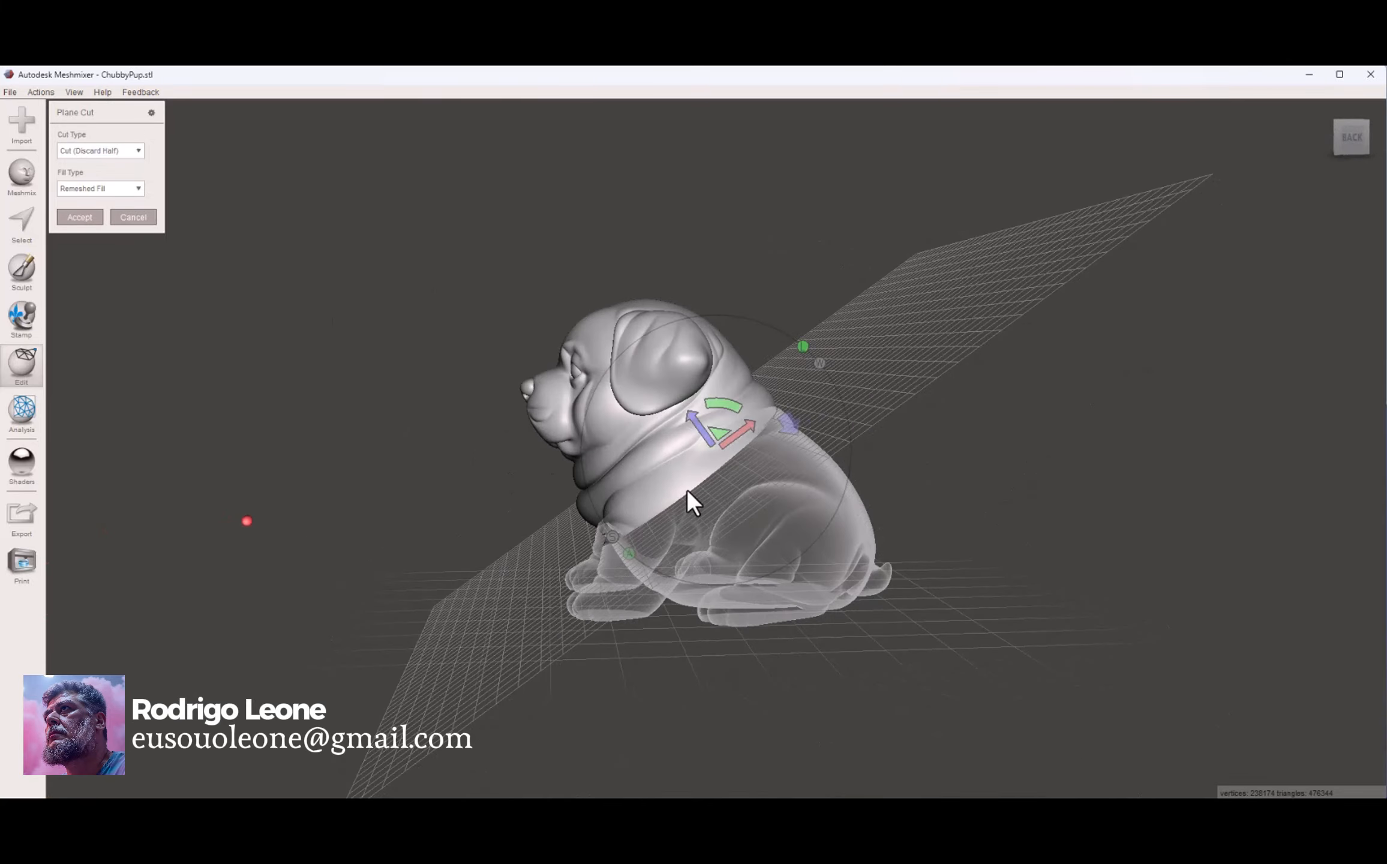
right_drag(688, 496, 1034, 540)
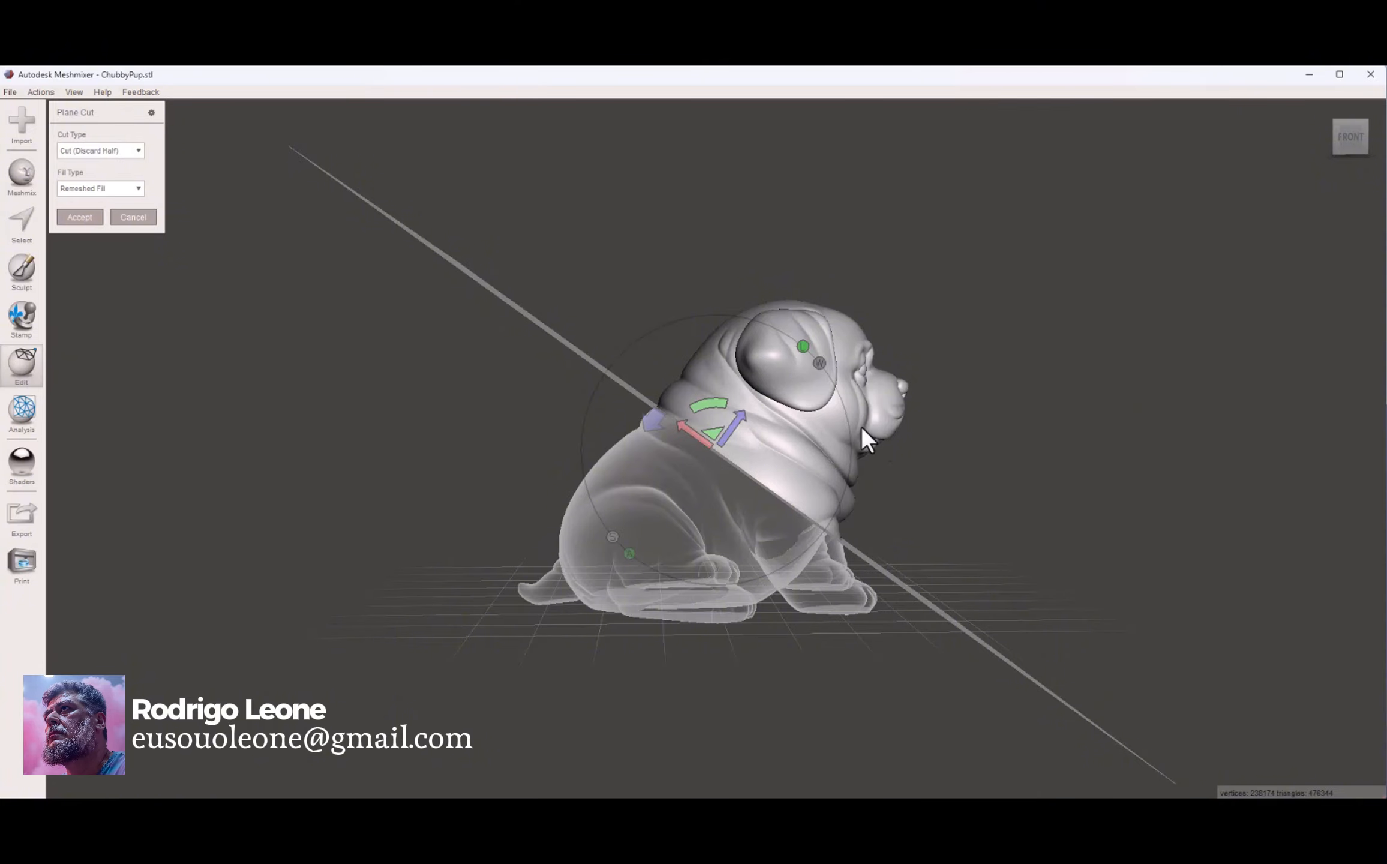
right_drag(862, 429, 672, 443)
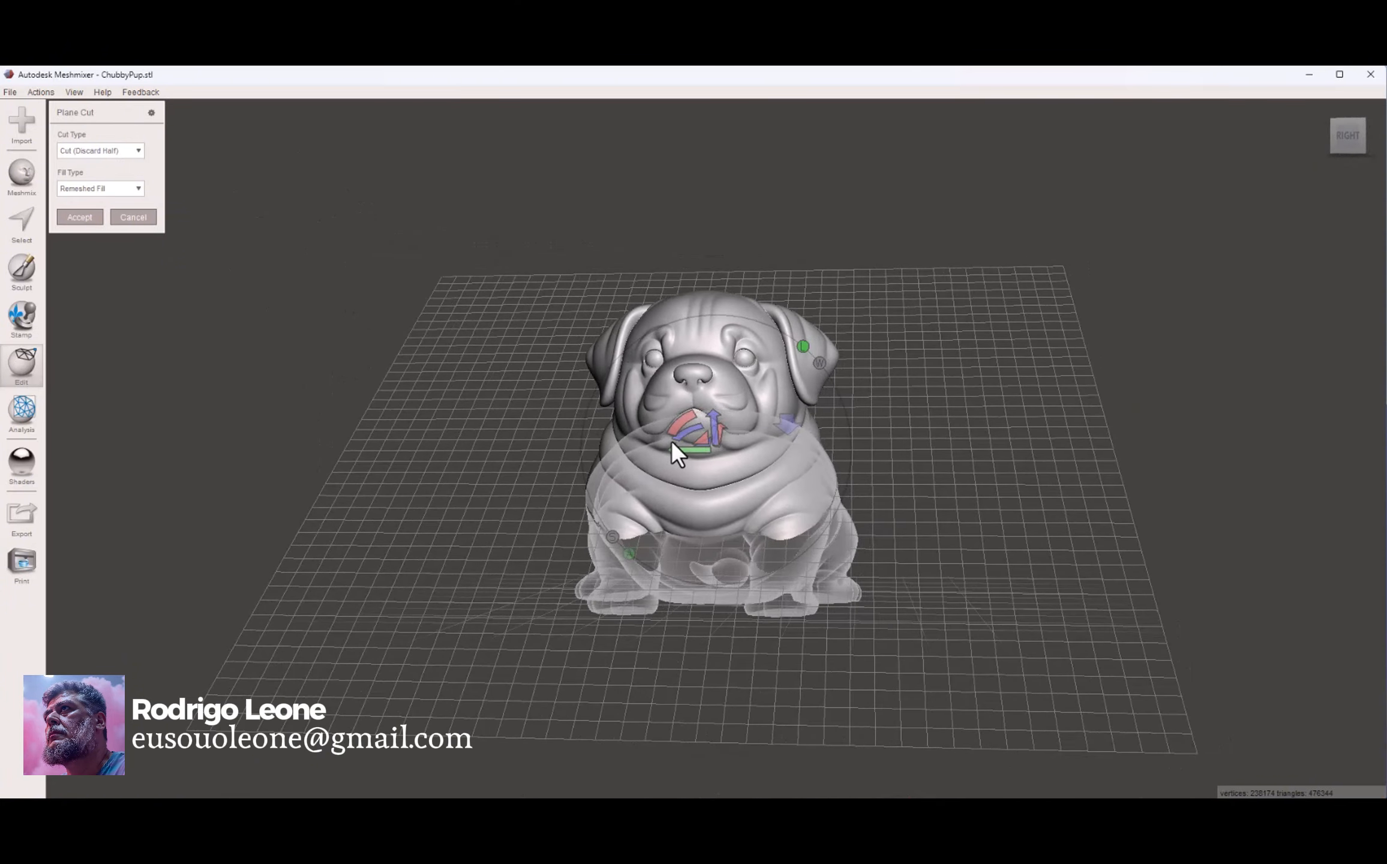
scroll(600, 411, up, 5)
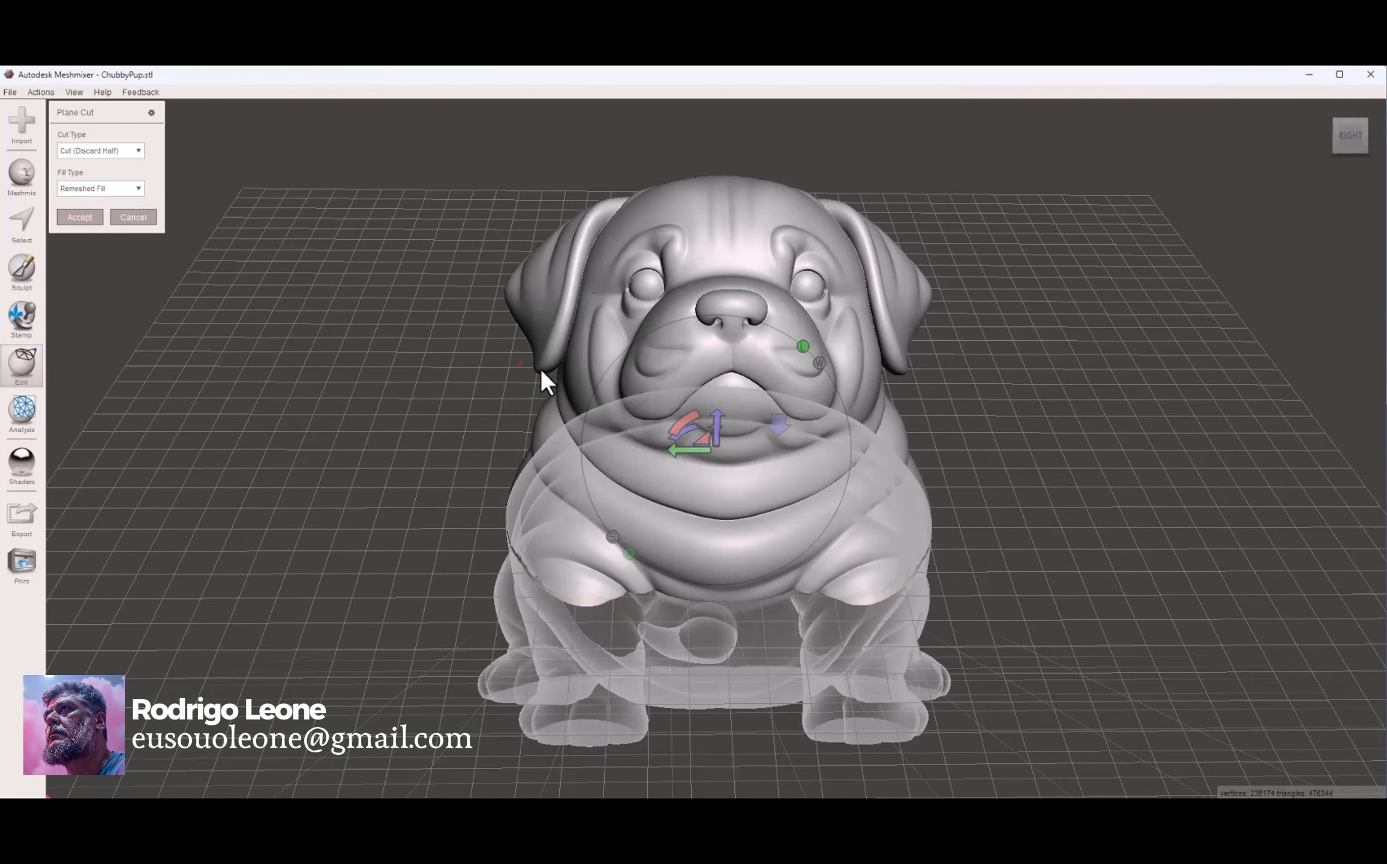
scroll(573, 428, down, 5)
right_drag(572, 428, 703, 442)
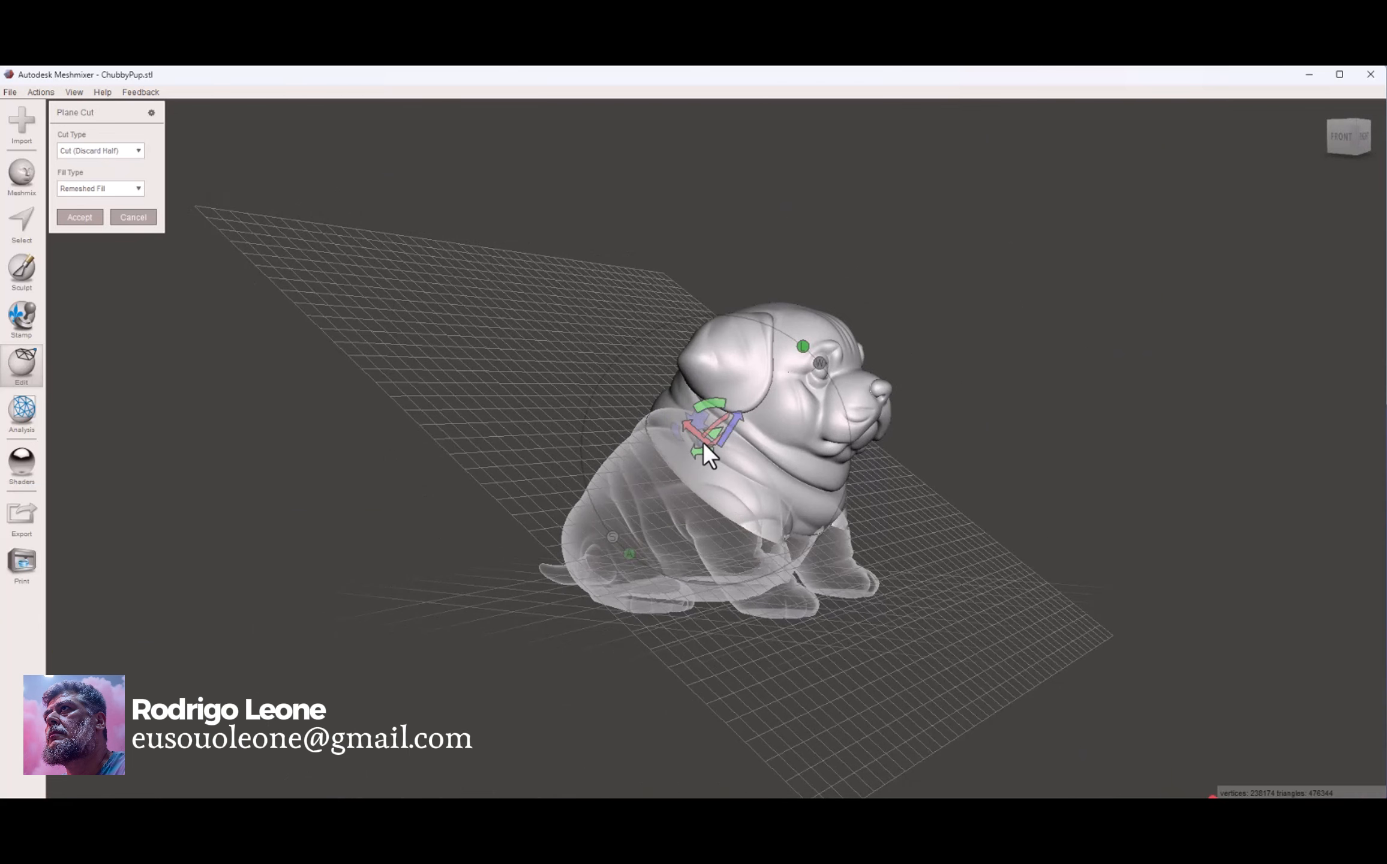
right_drag(703, 443, 892, 504)
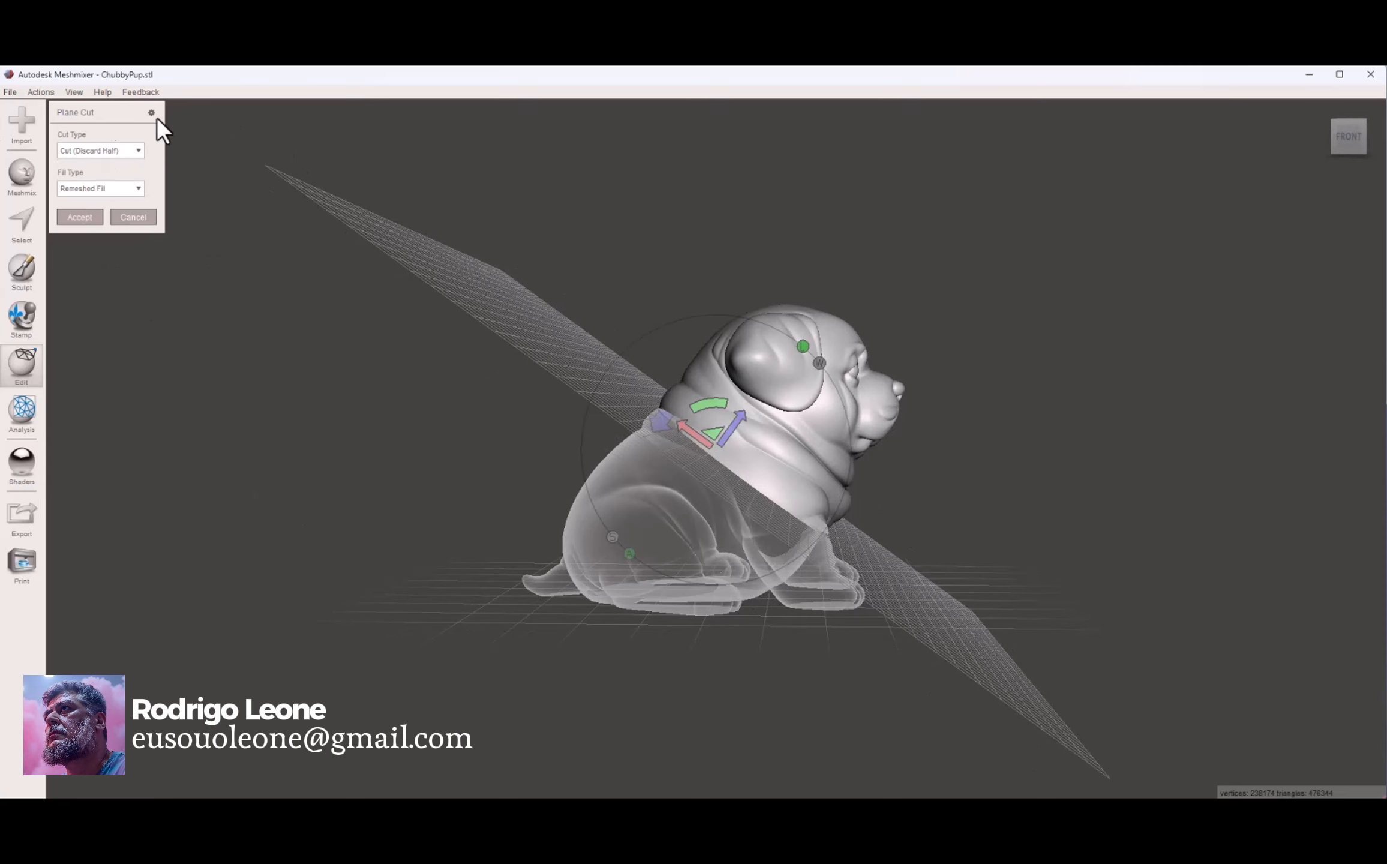
click(118, 152)
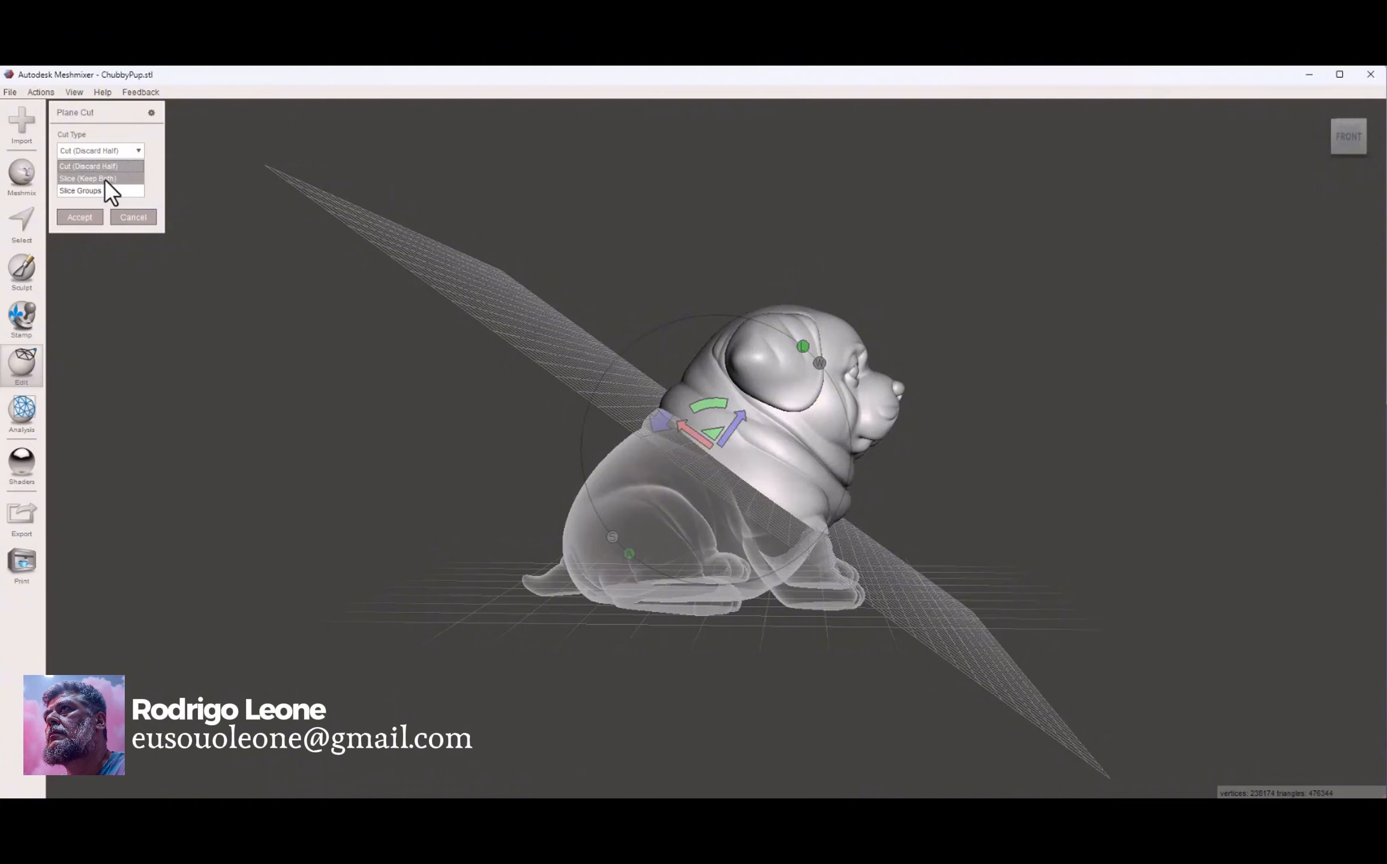
click(104, 178)
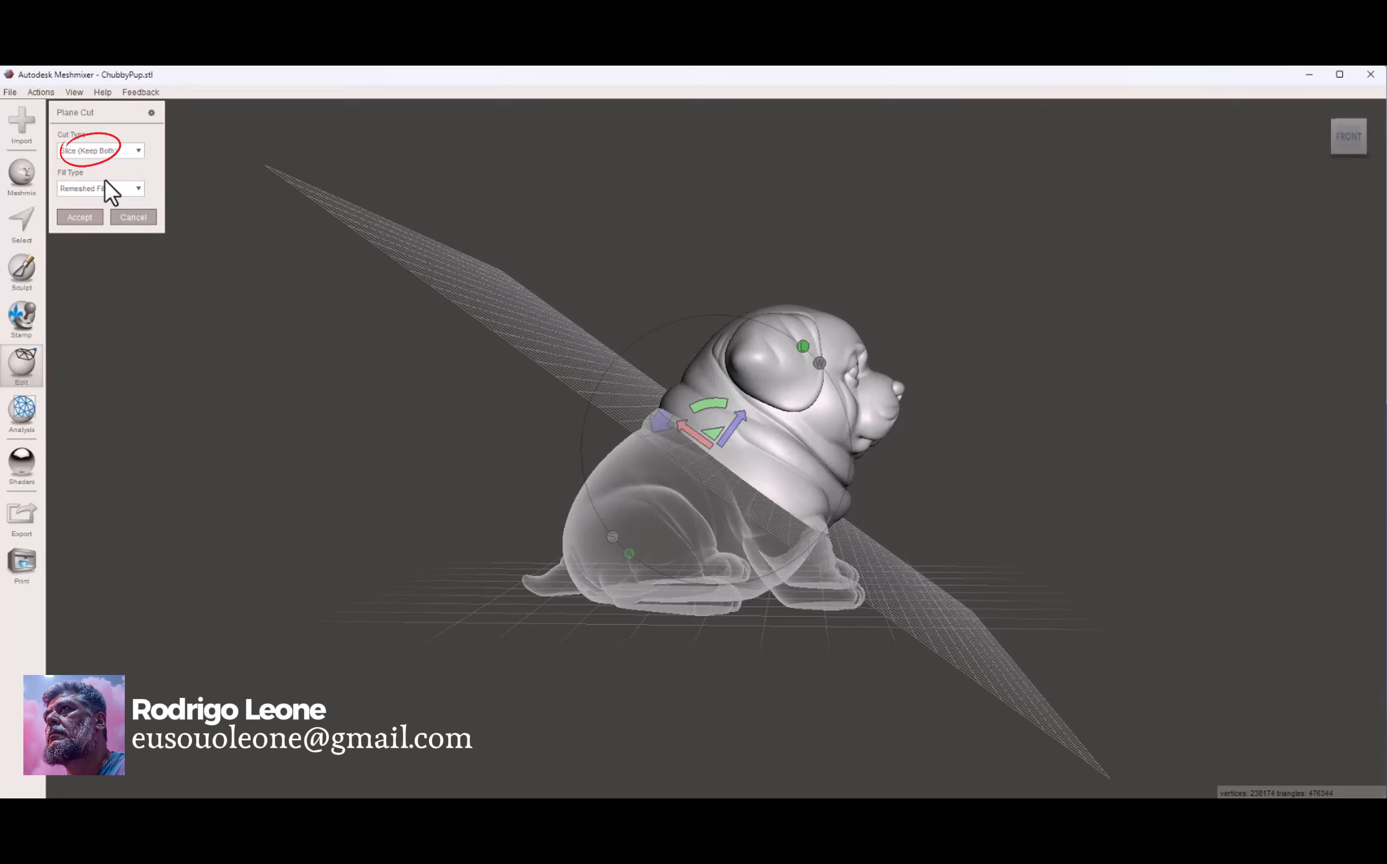
click(74, 216)
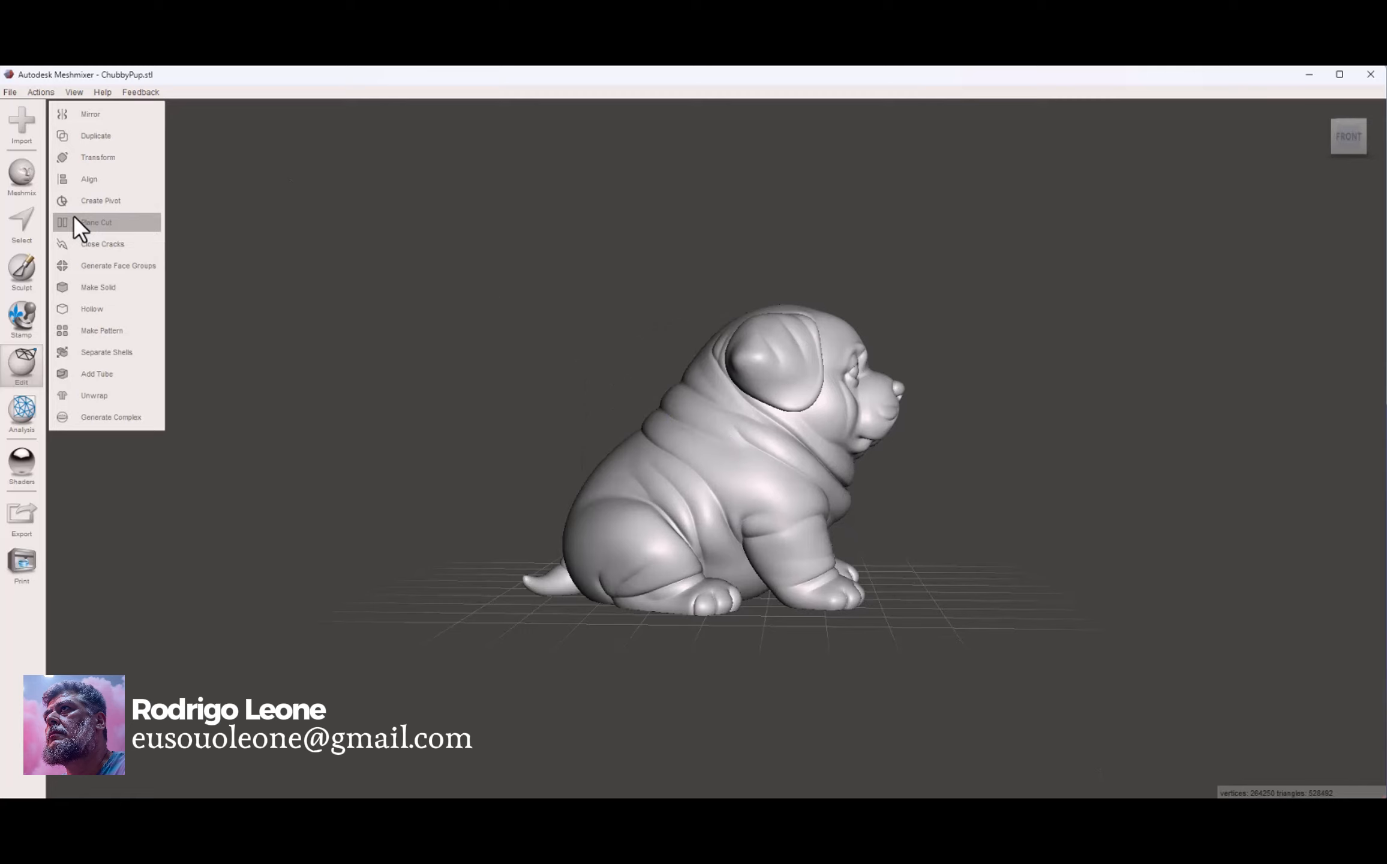
Step: Separate the sliced pup into individual shells and select the body shell, ChubbyPup.stl (shell 1)
click(133, 352)
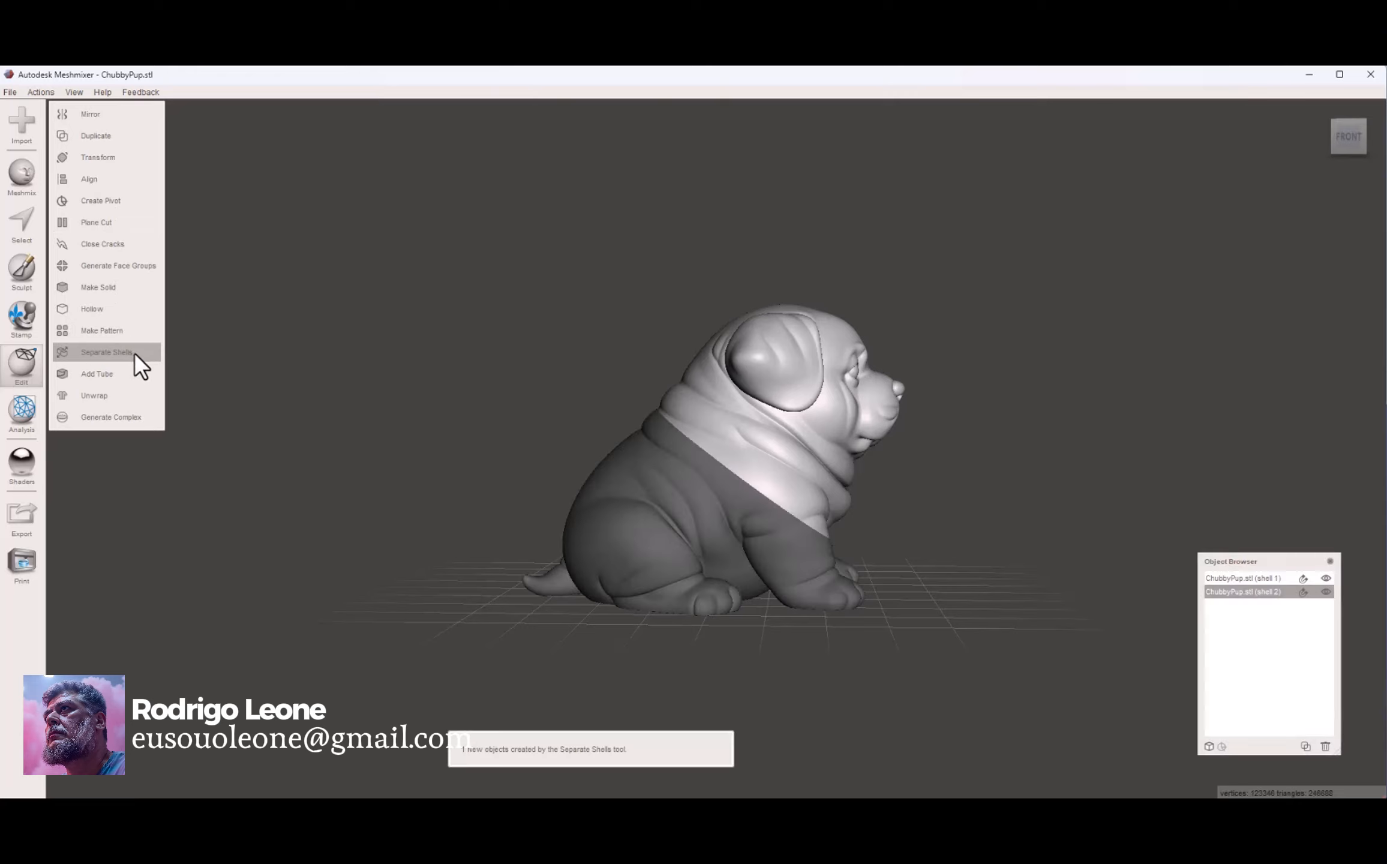
right_drag(366, 403, 491, 395)
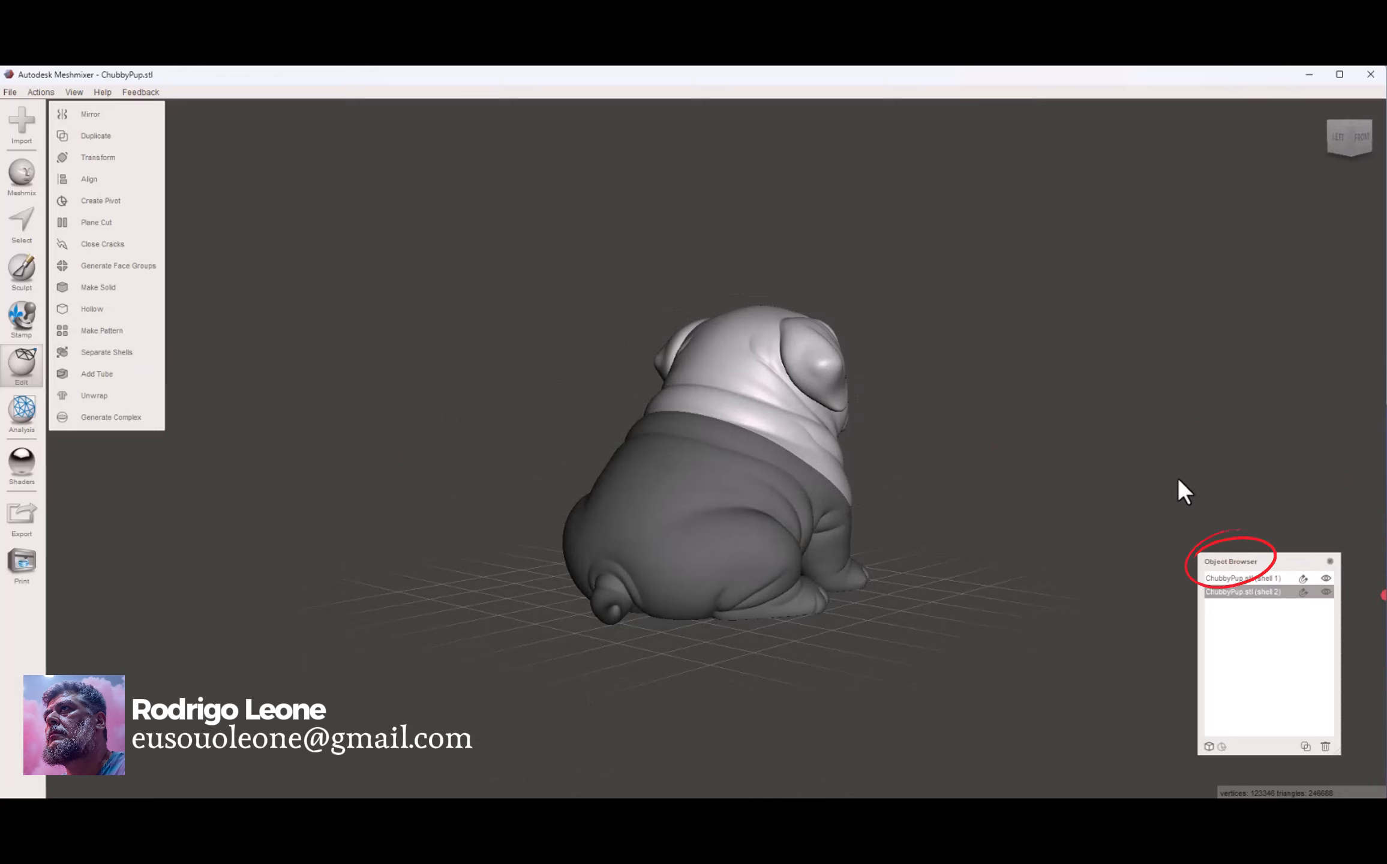
mouse_move(874, 547)
right_down()
mouse_move(861, 554)
mouse_move(1131, 539)
mouse_move(689, 524)
mouse_move(877, 521)
right_up()
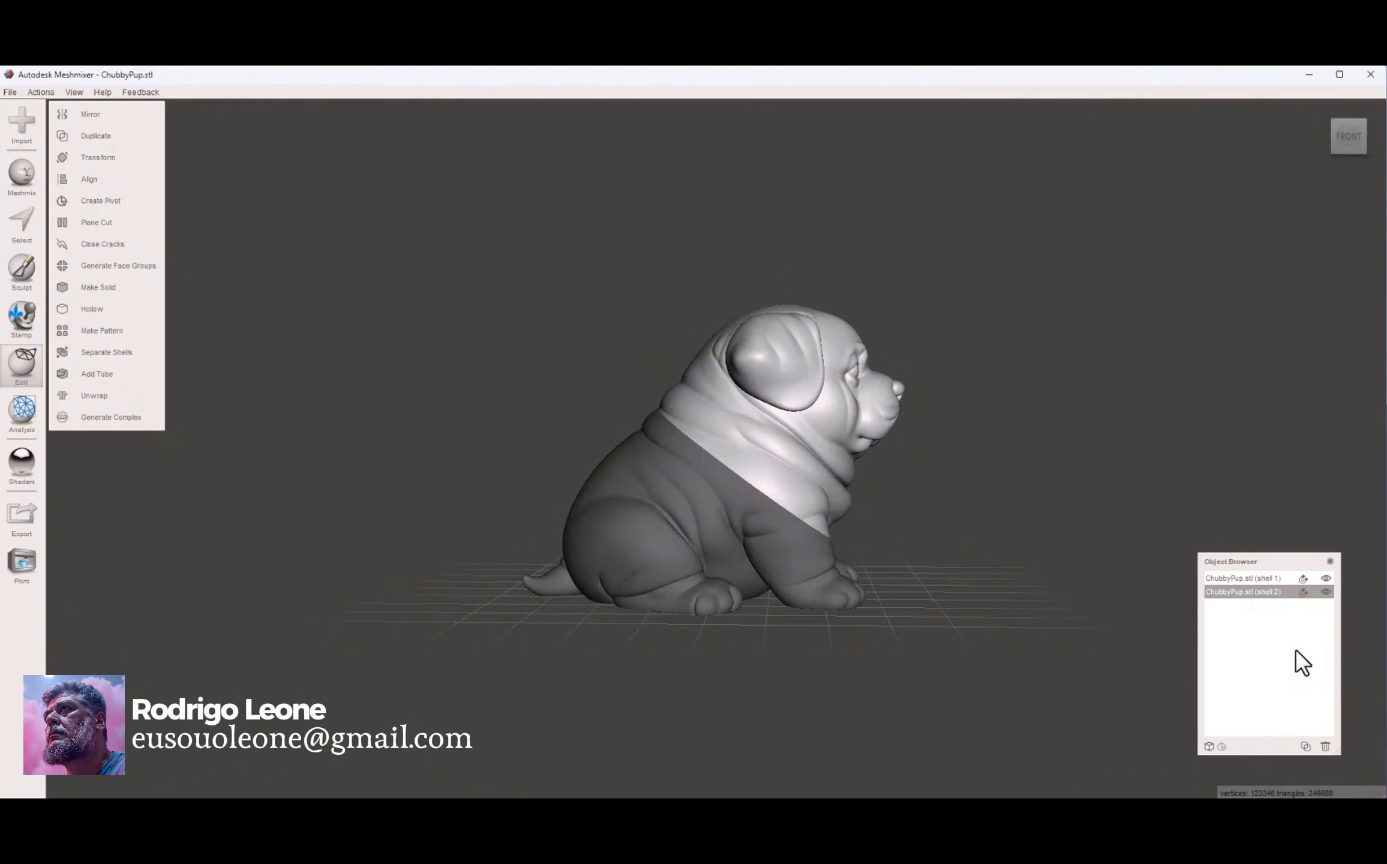
click(1325, 578)
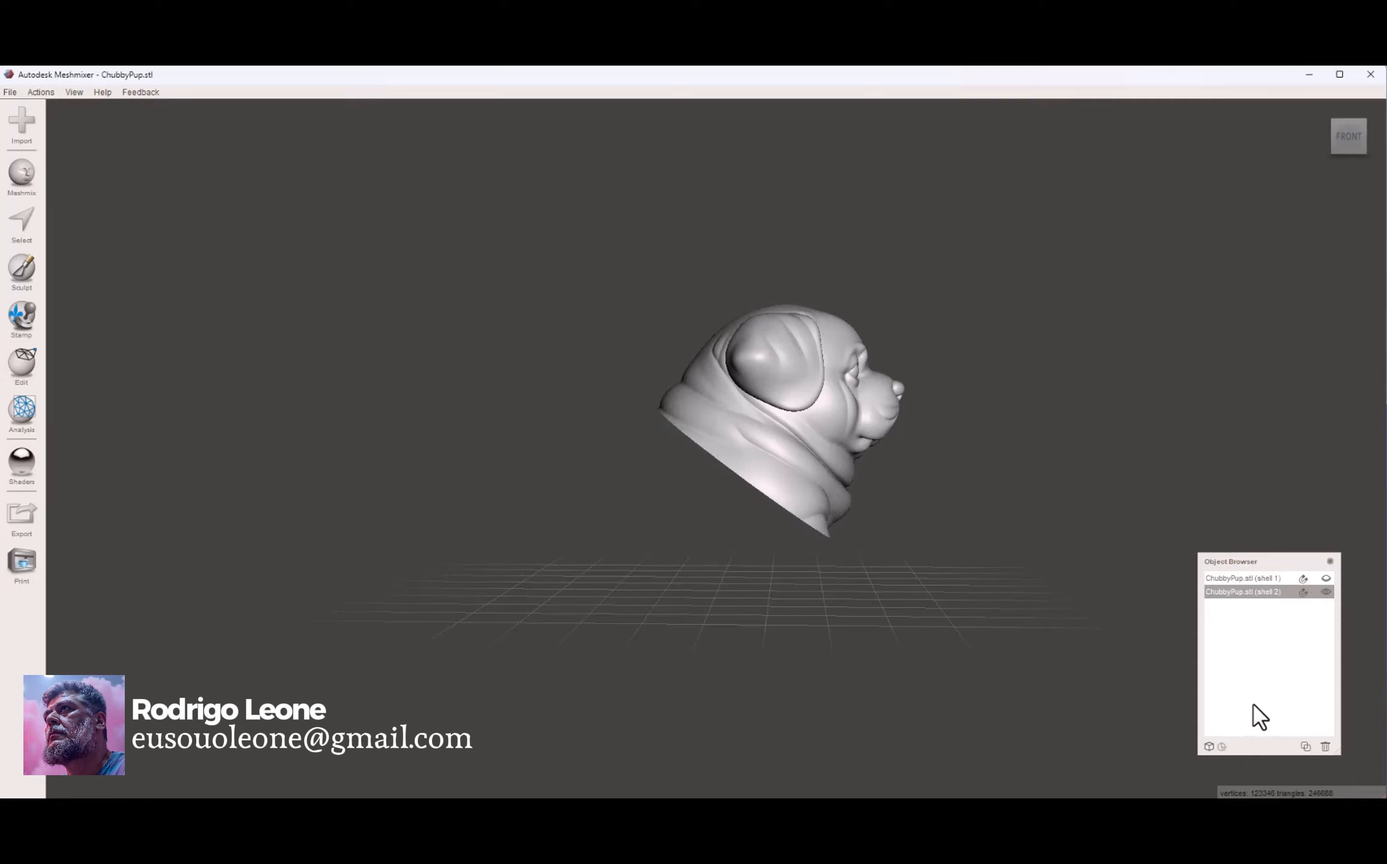
click(1239, 579)
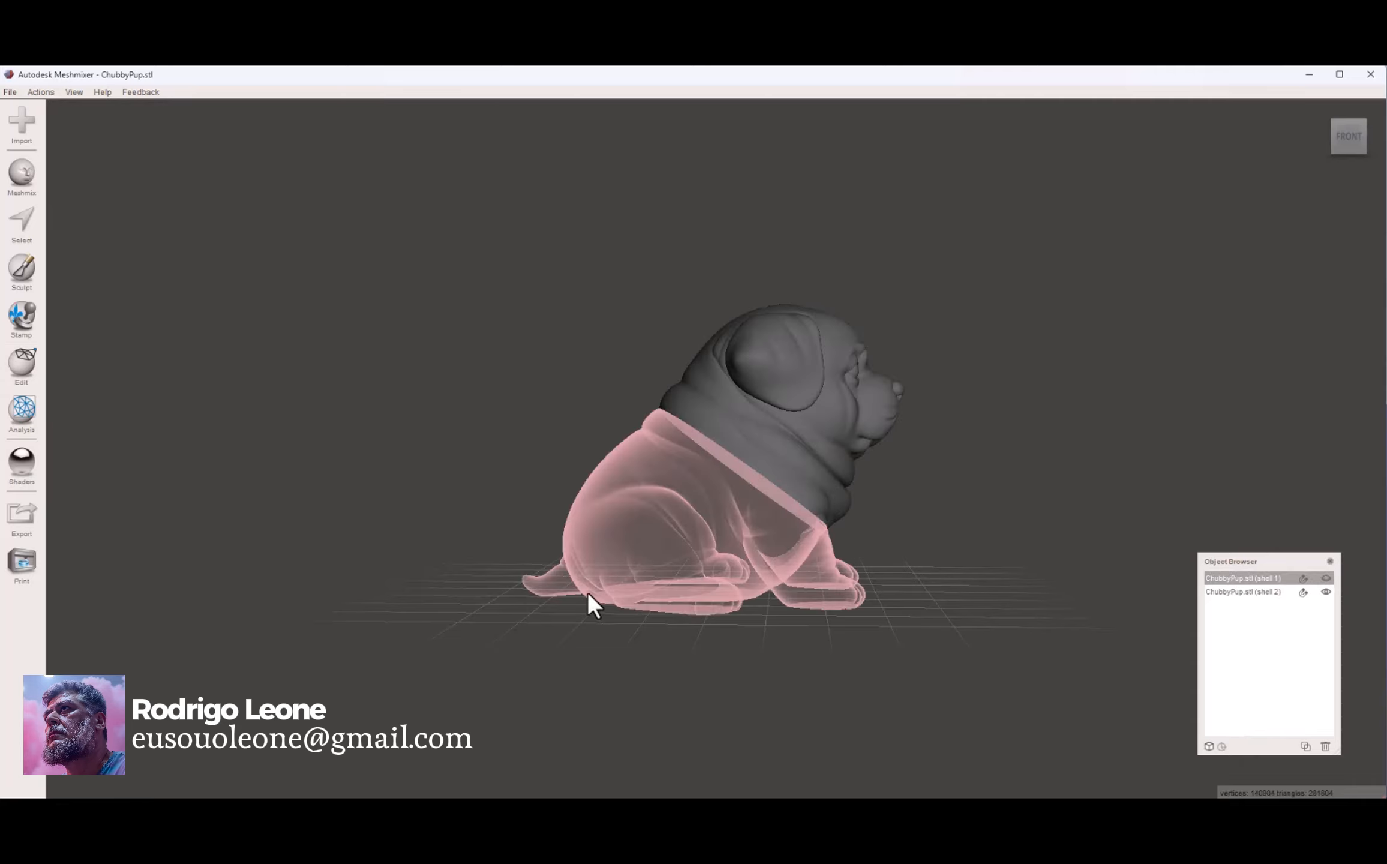
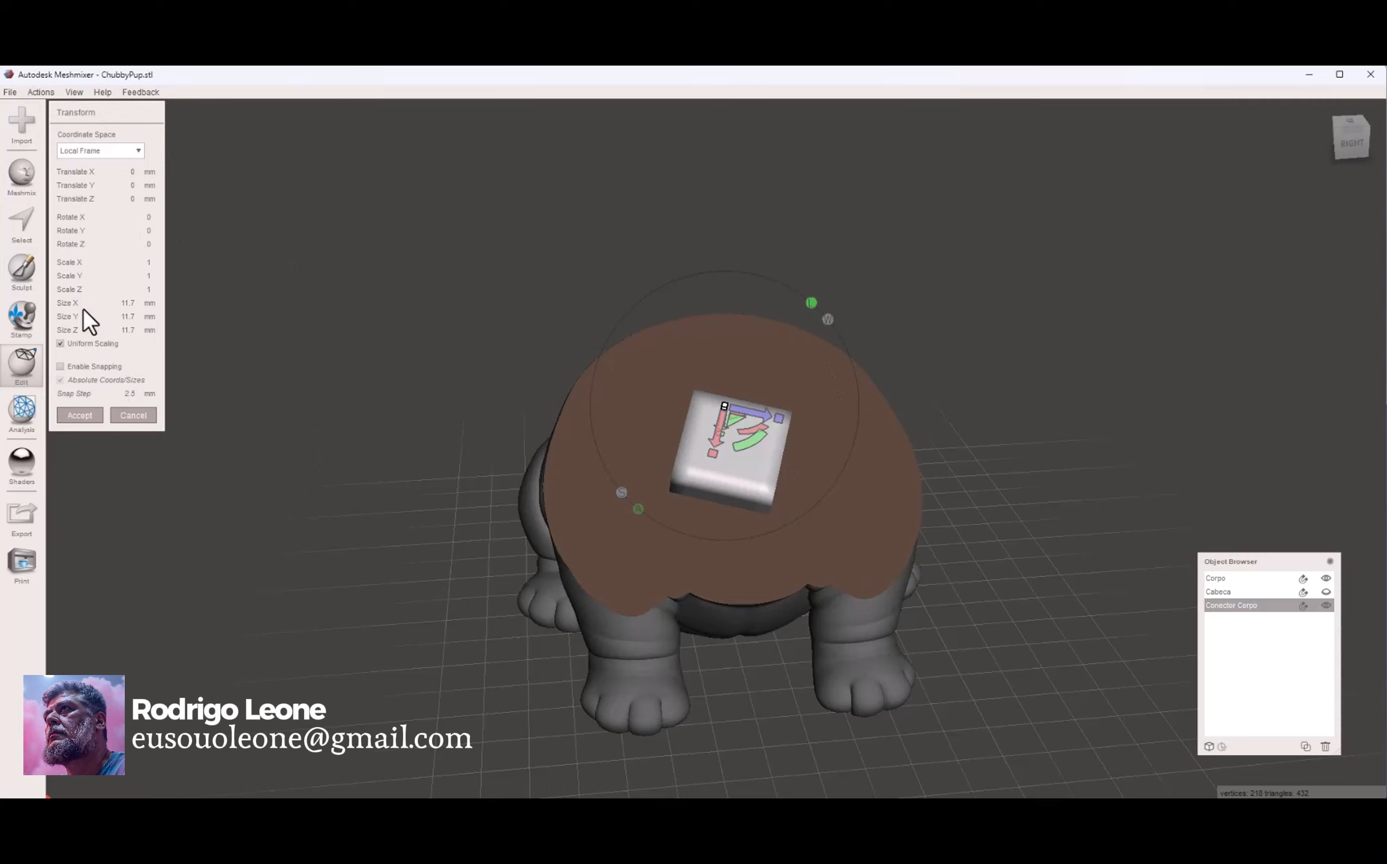
Step: Enlarge the Conector Corpo block through Transform, setting its X size to 12 mm
click(126, 303)
text(12)
click(126, 316)
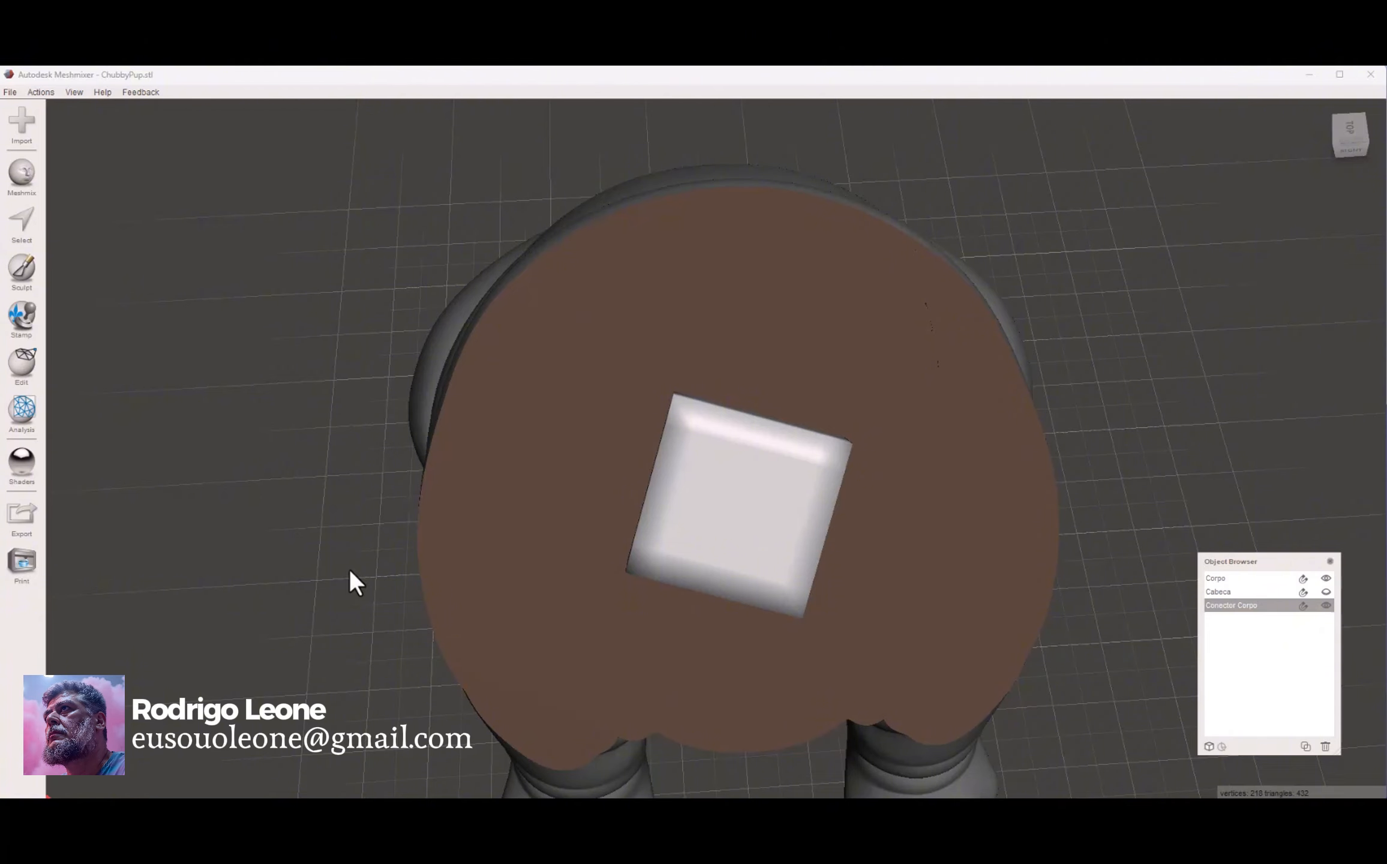
Step: Select Corpo, then Conector Corpo, and subtract the connector block from the body with Boolean Difference
right_drag(483, 490, 526, 435)
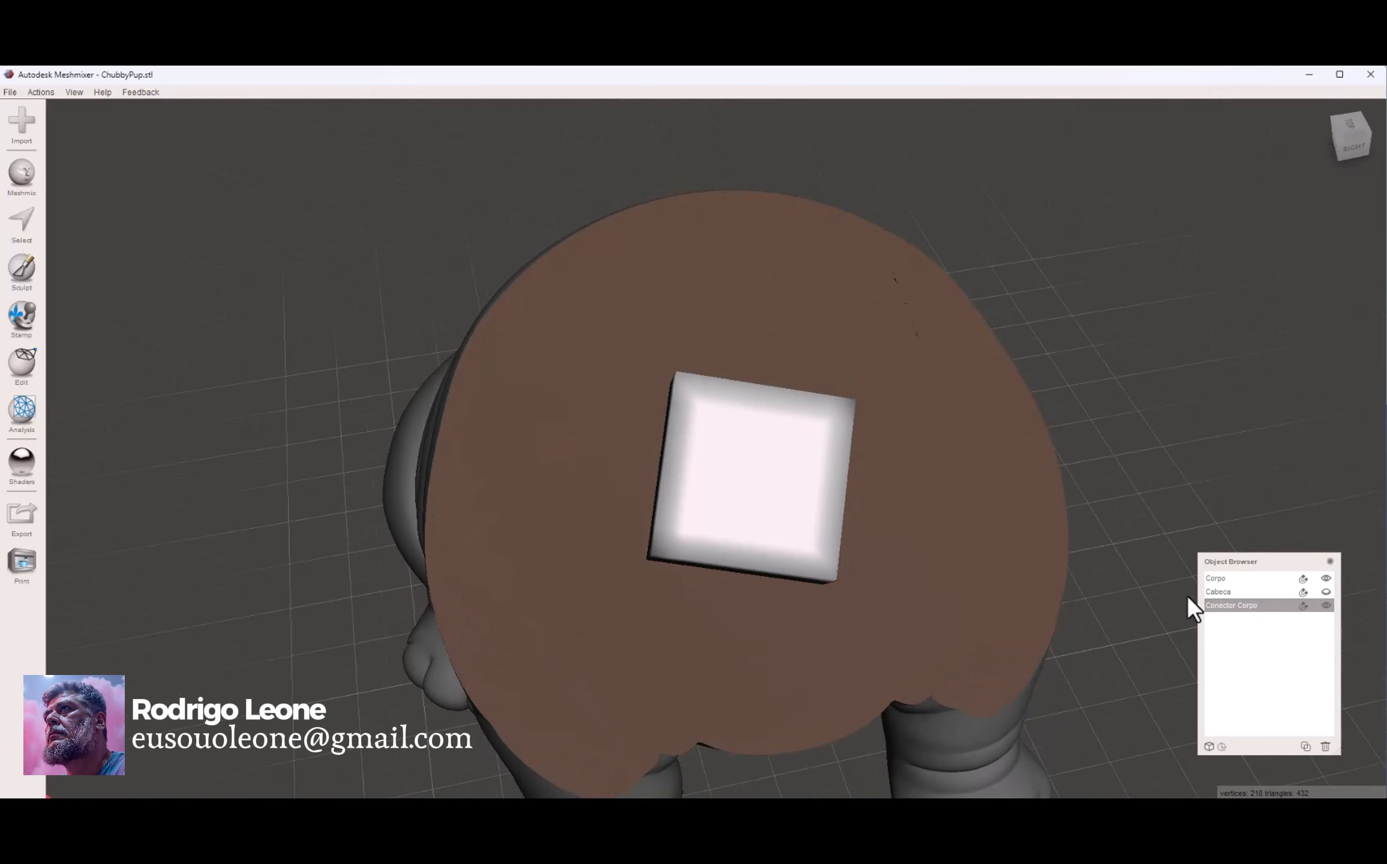
click(1233, 580)
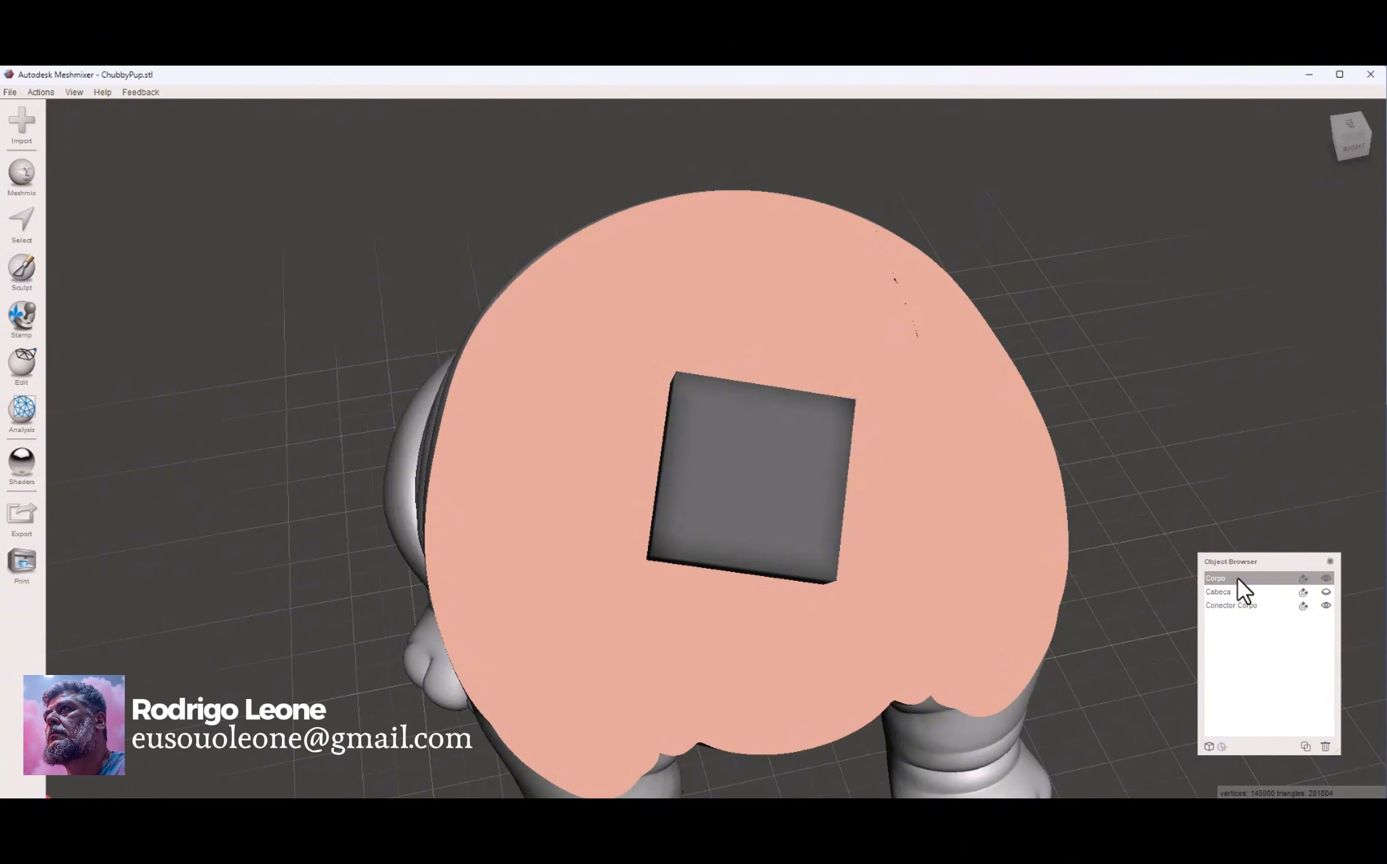
shift+click(1239, 605)
shift+click(1237, 606)
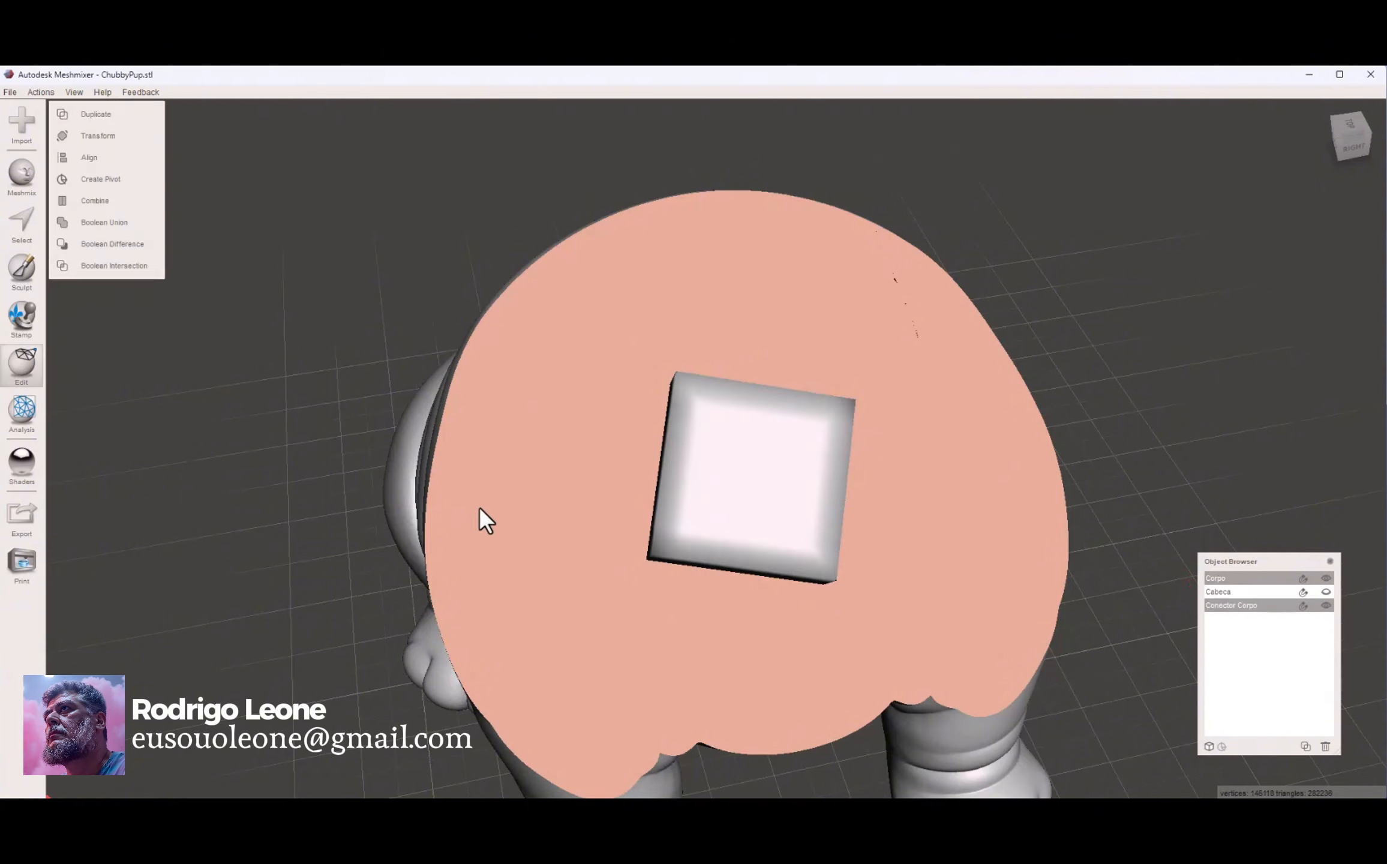
click(110, 252)
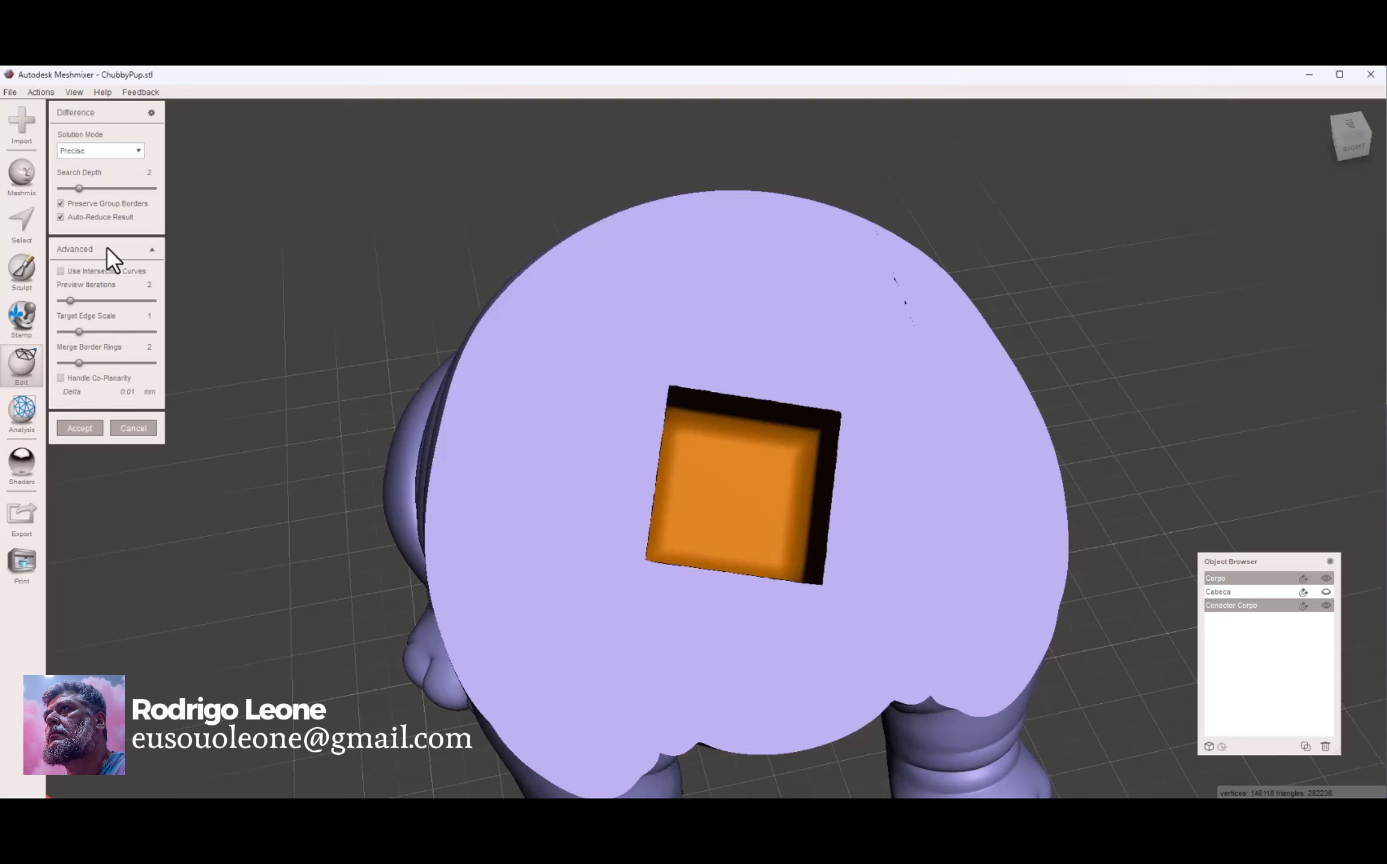
right_drag(859, 493, 894, 469)
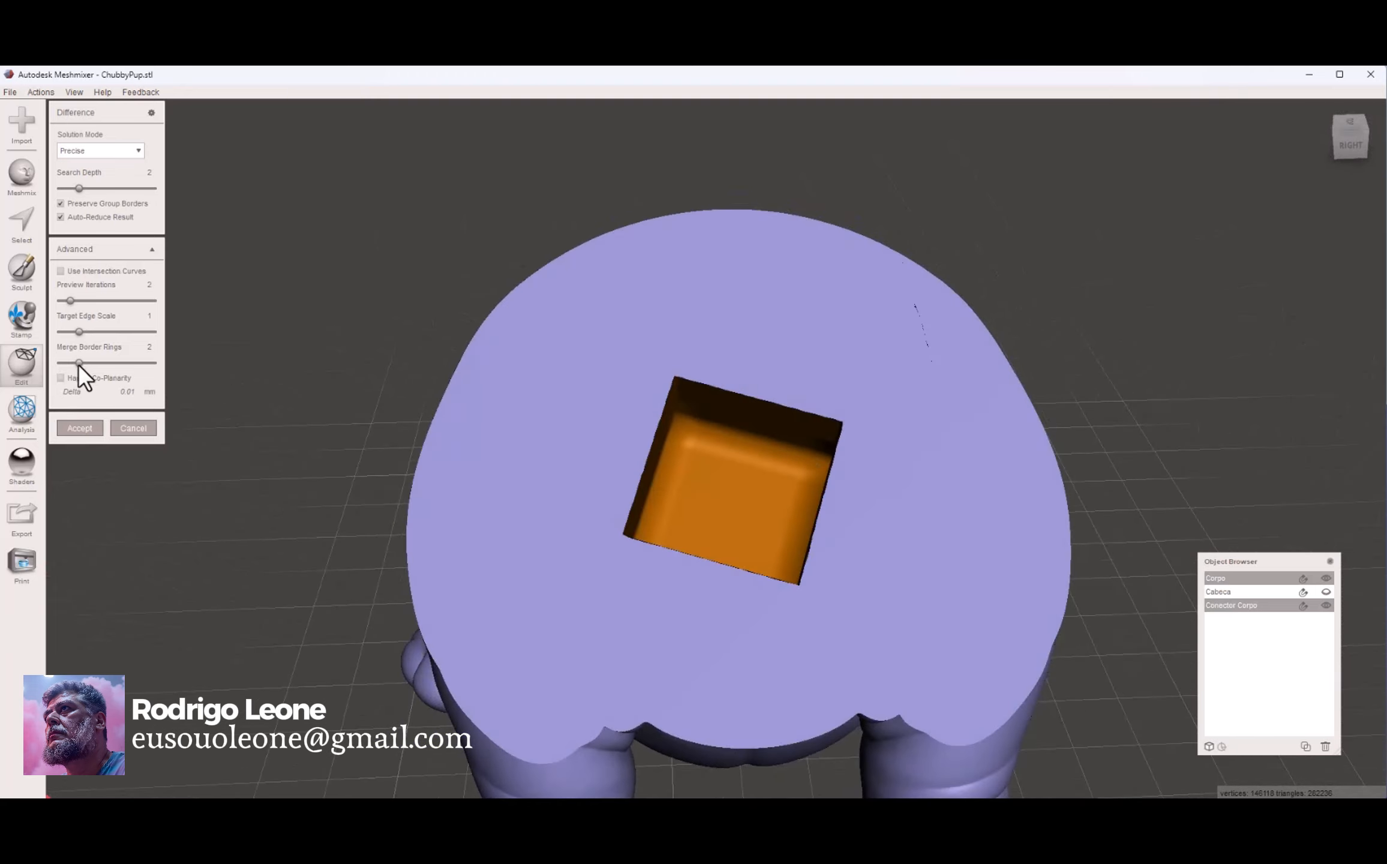
Step: Set Merge Border Rings to 1, Target Edge Scale to 0.66 and Preview Iterations to 5, disable Auto-Reduce Result, and apply the difference
drag(77, 363, 71, 363)
drag(78, 331, 70, 331)
click(85, 301)
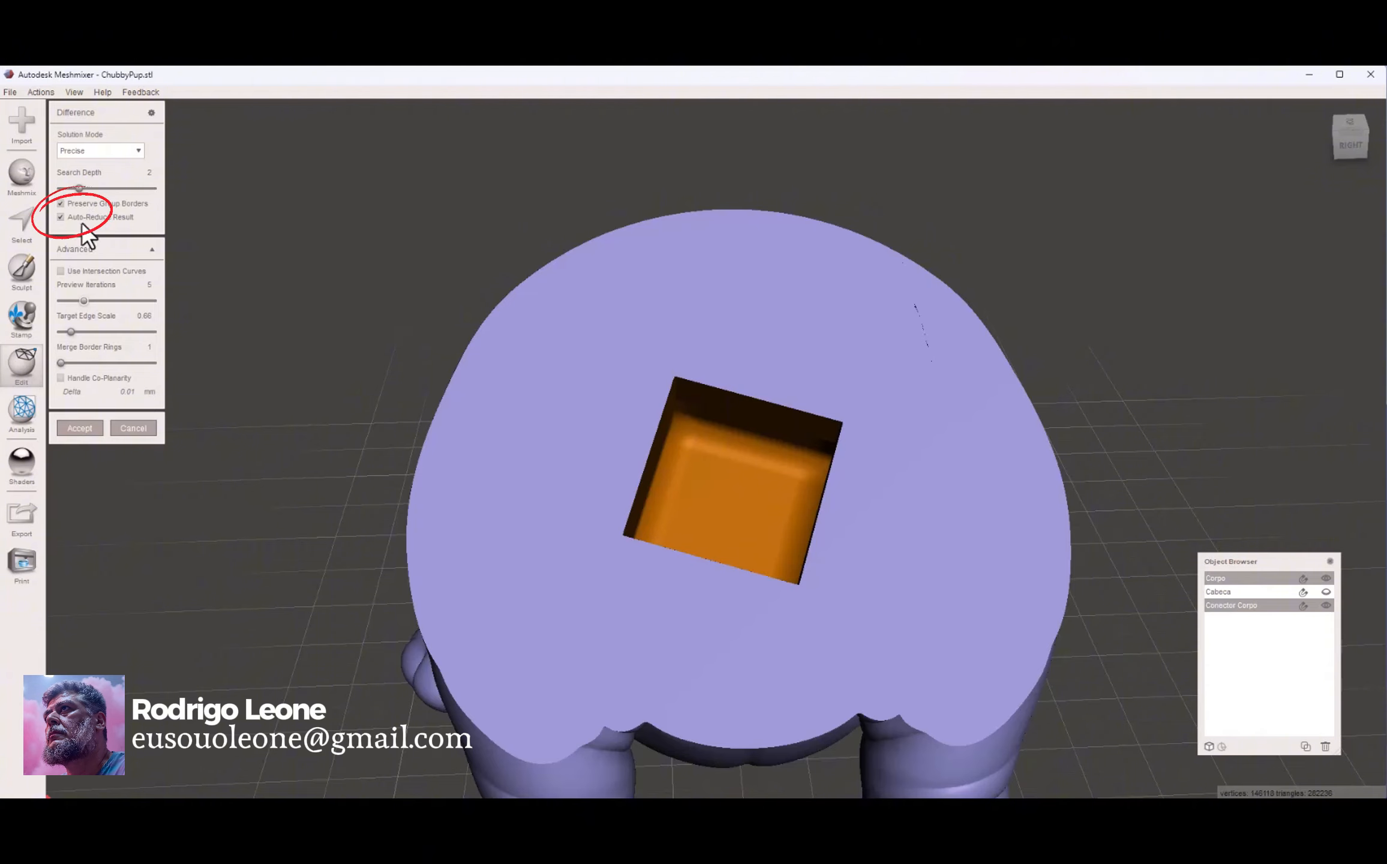
click(60, 217)
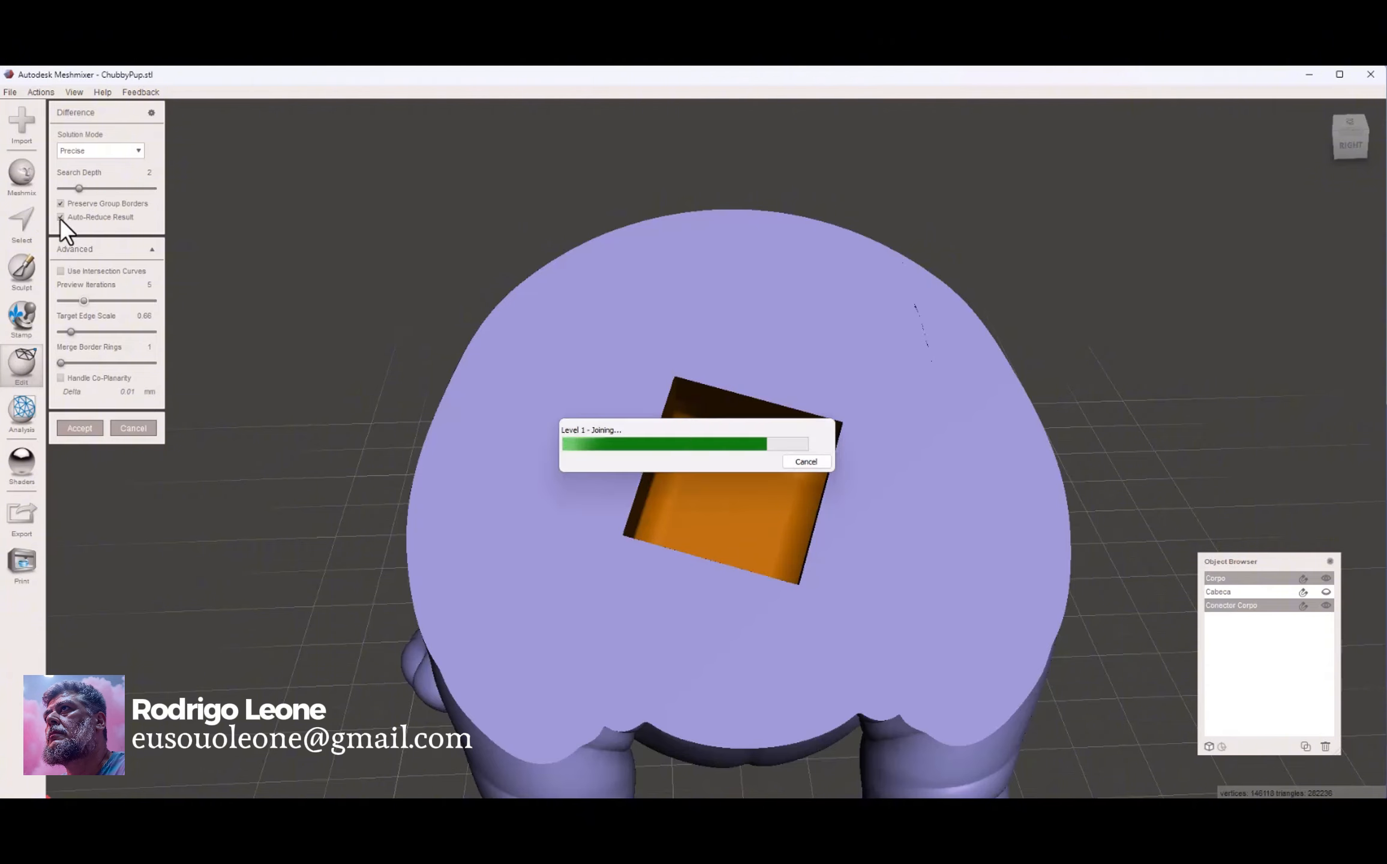
click(74, 425)
Step: Check the socket cut into the body from several angles and show the Cabeca head again
right_drag(759, 533, 856, 480)
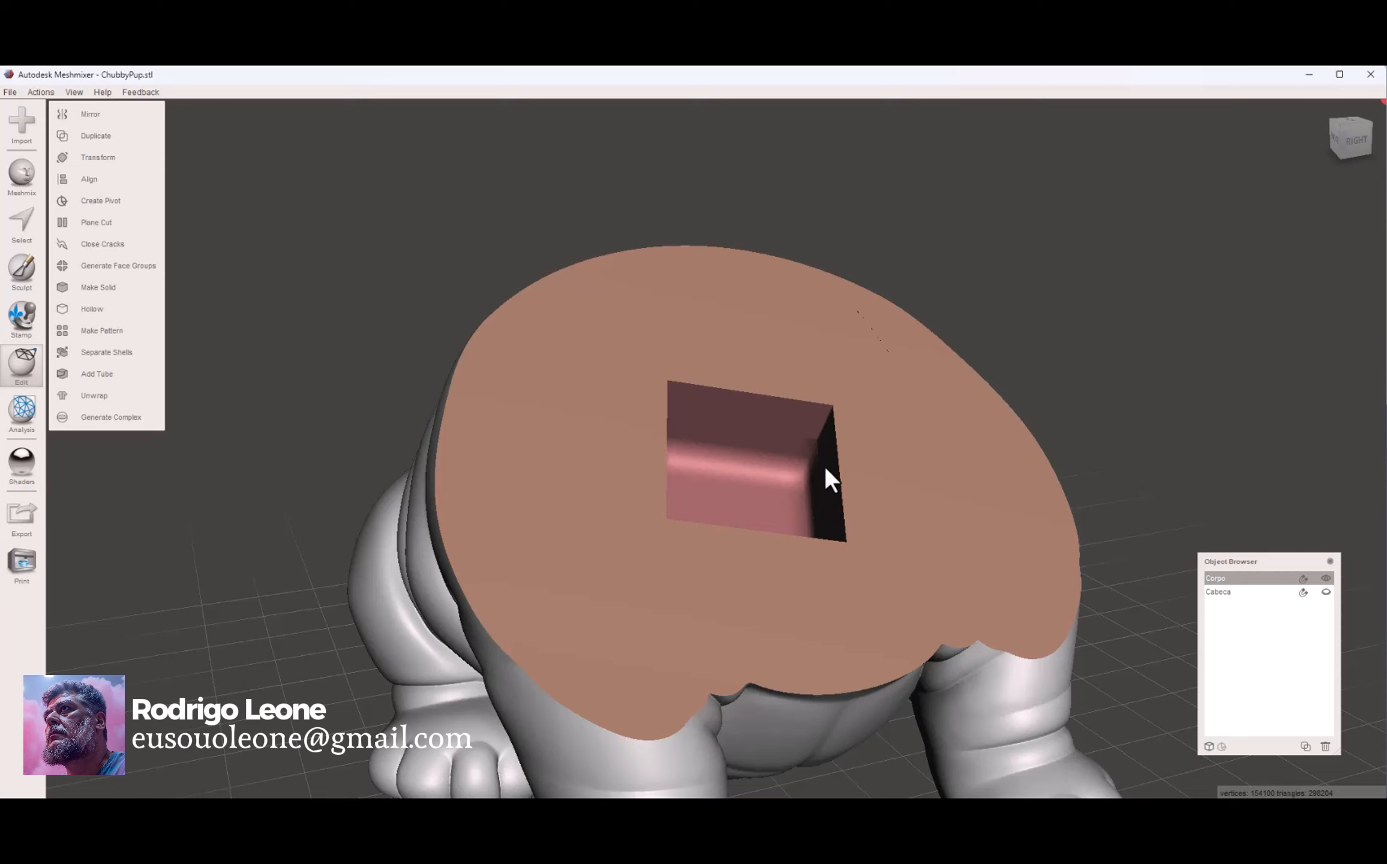
scroll(825, 466, down, 5)
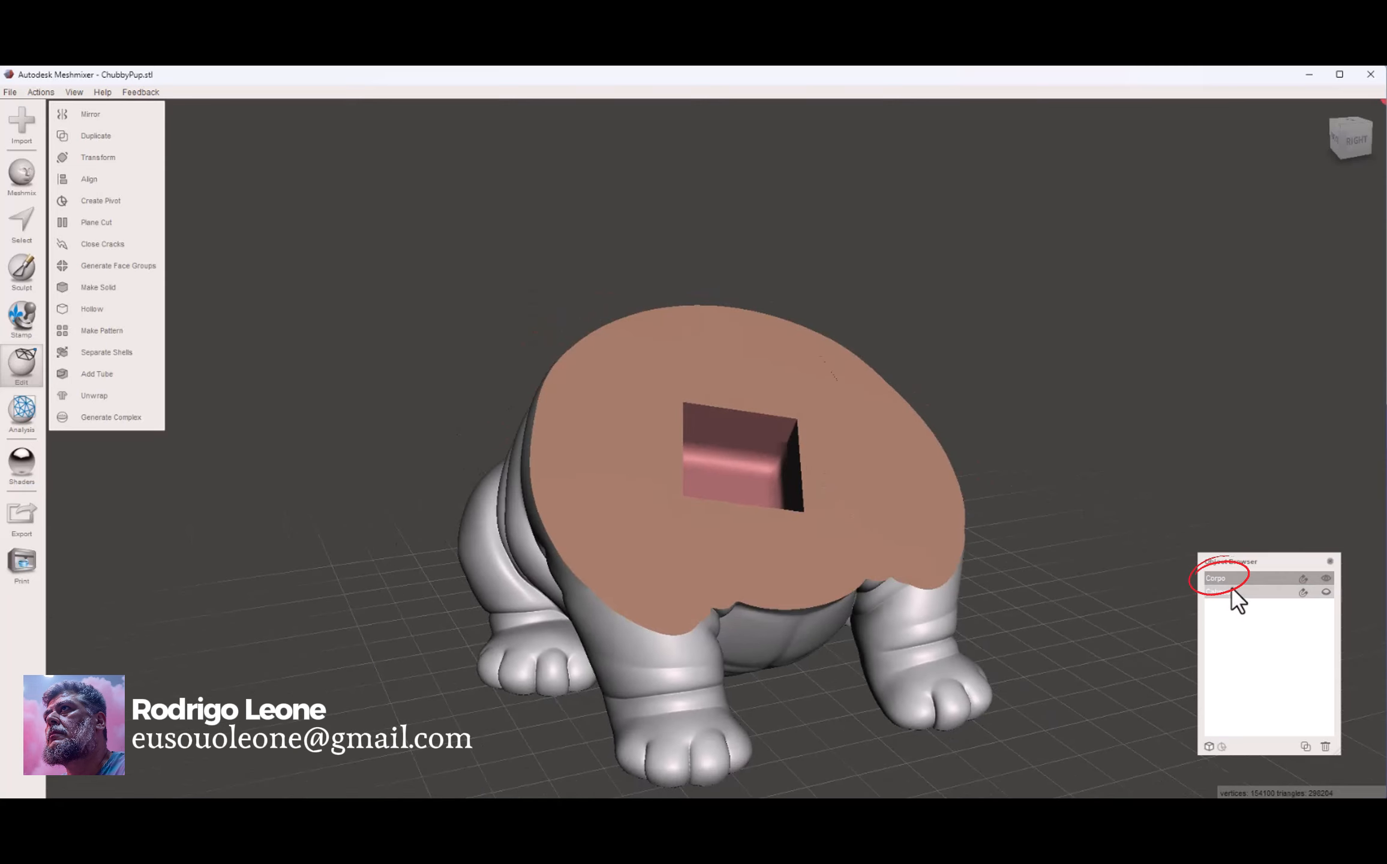
right_drag(763, 525, 779, 484)
click(1326, 591)
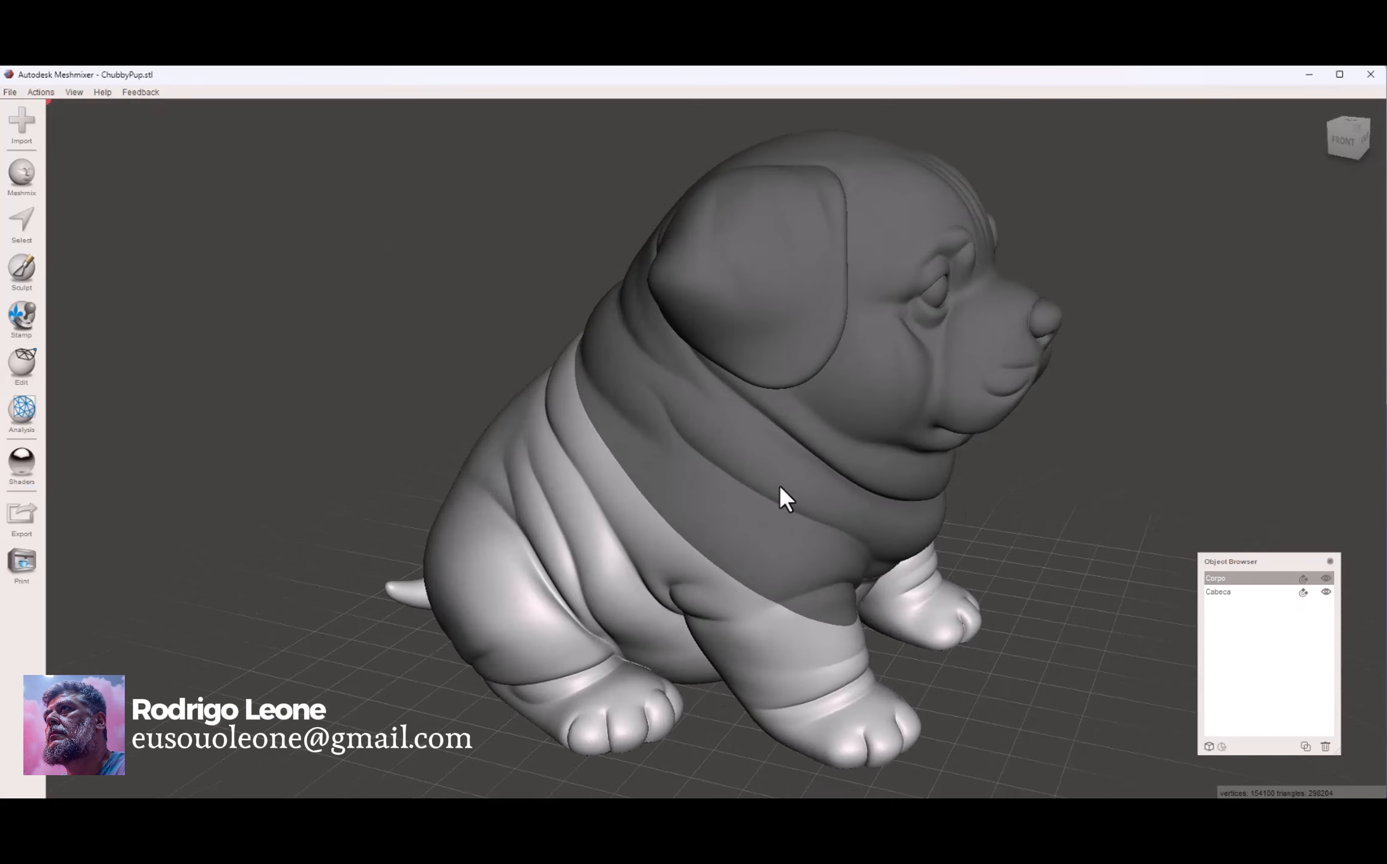
Step: Hide both Corpo and Cabeca to see them transparently and examine how the peg fits inside the socket
click(1326, 578)
click(1326, 591)
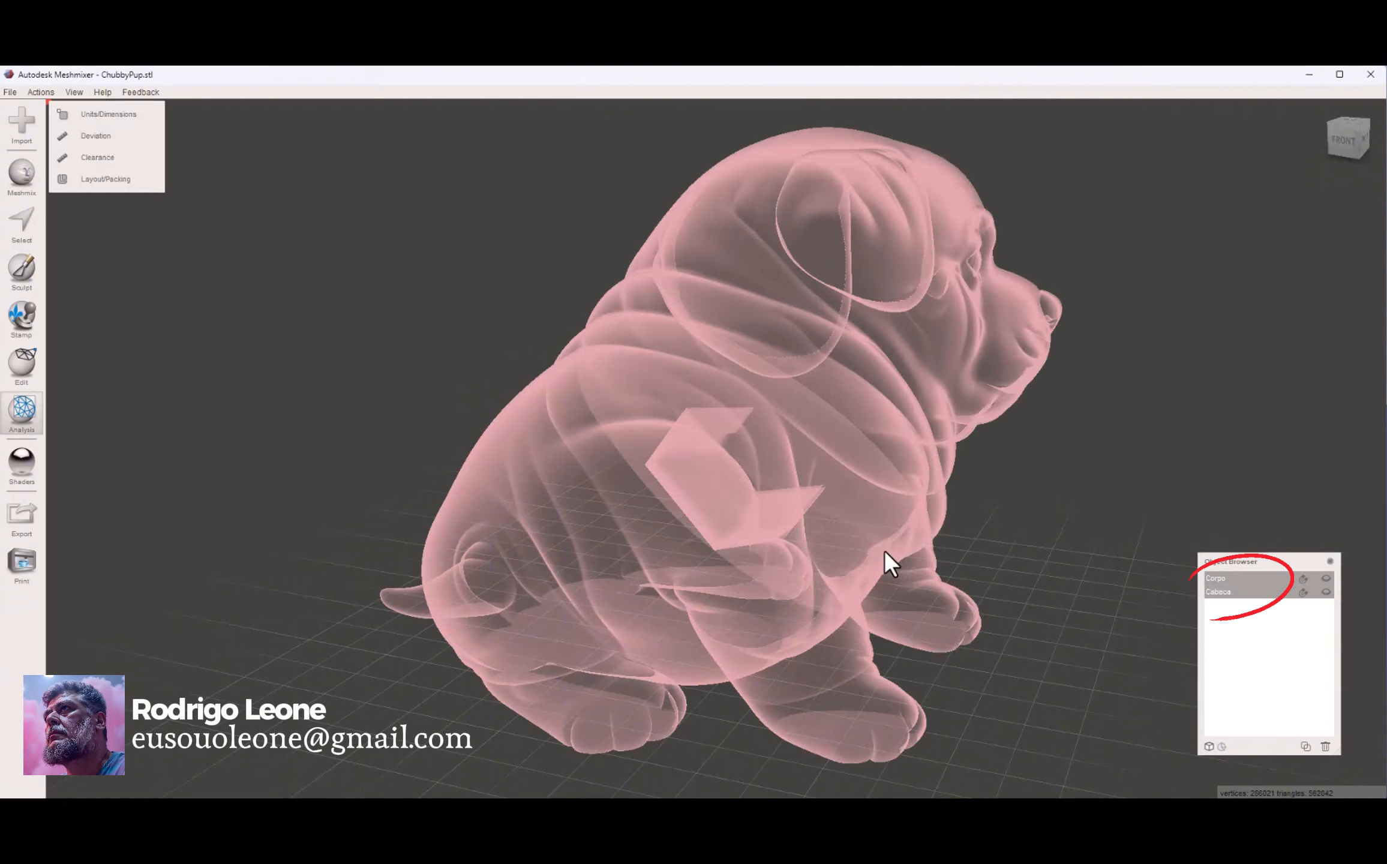
mouse_move(887, 553)
right_down()
mouse_move(1003, 533)
mouse_move(746, 533)
mouse_move(900, 536)
right_up()
right_drag(631, 509, 818, 607)
scroll(822, 597, up, 4)
scroll(828, 584, up, 5)
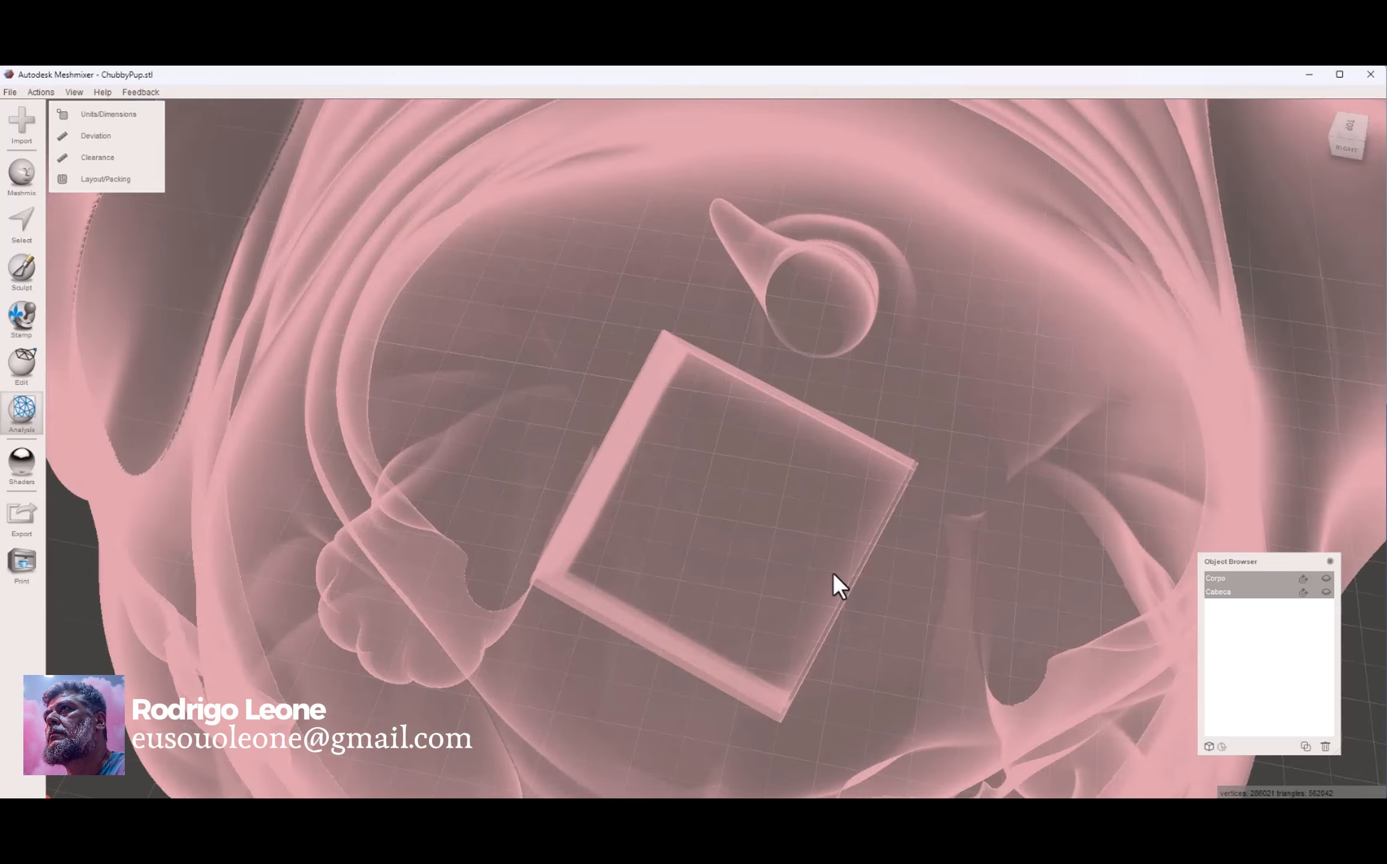
right_drag(836, 583, 813, 526)
scroll(814, 526, down, 10)
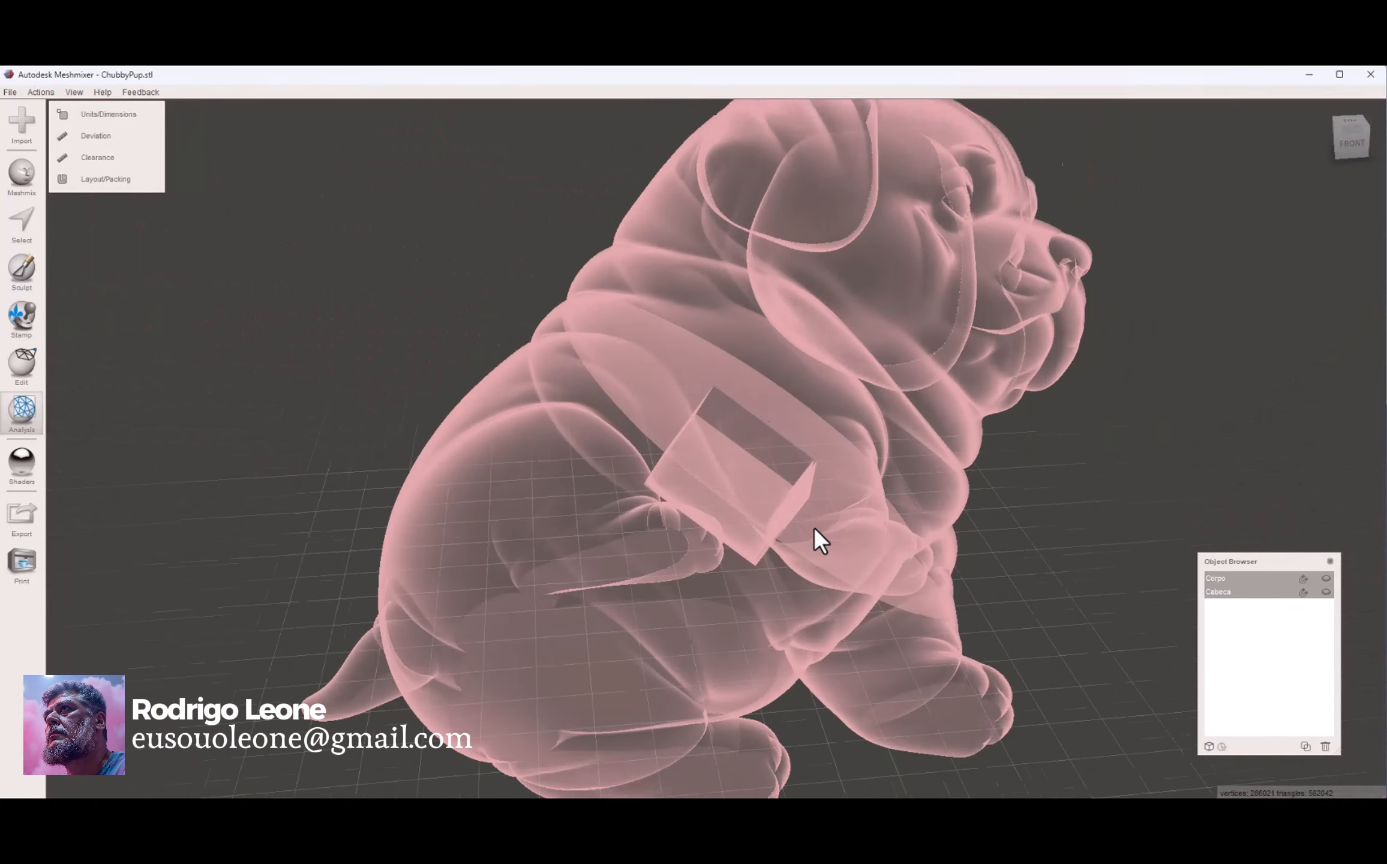
right_drag(1080, 531, 657, 544)
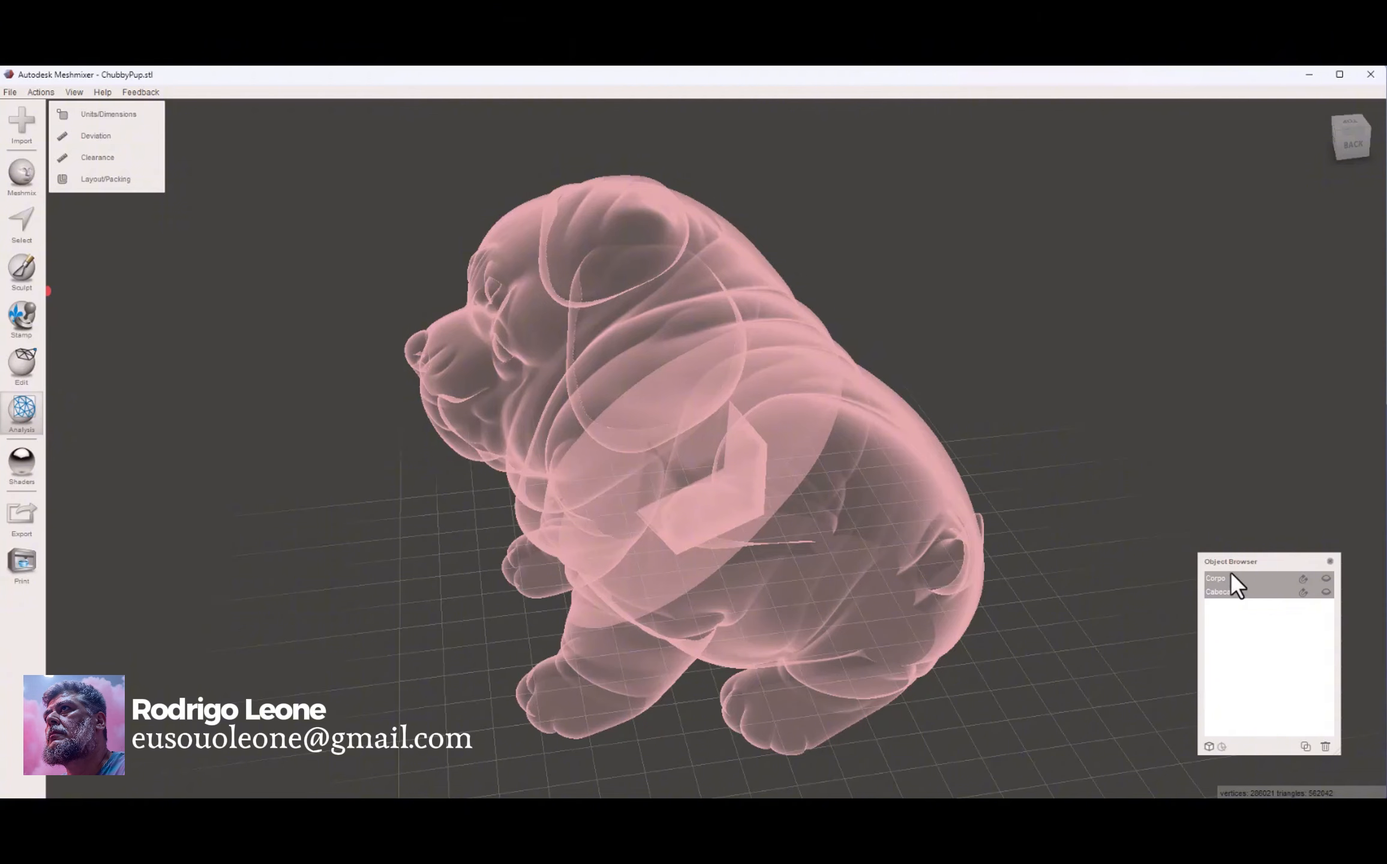
Step: Show Corpo and Cabeca as solid objects again and check the assembled pup from both sides
click(1328, 576)
click(1325, 591)
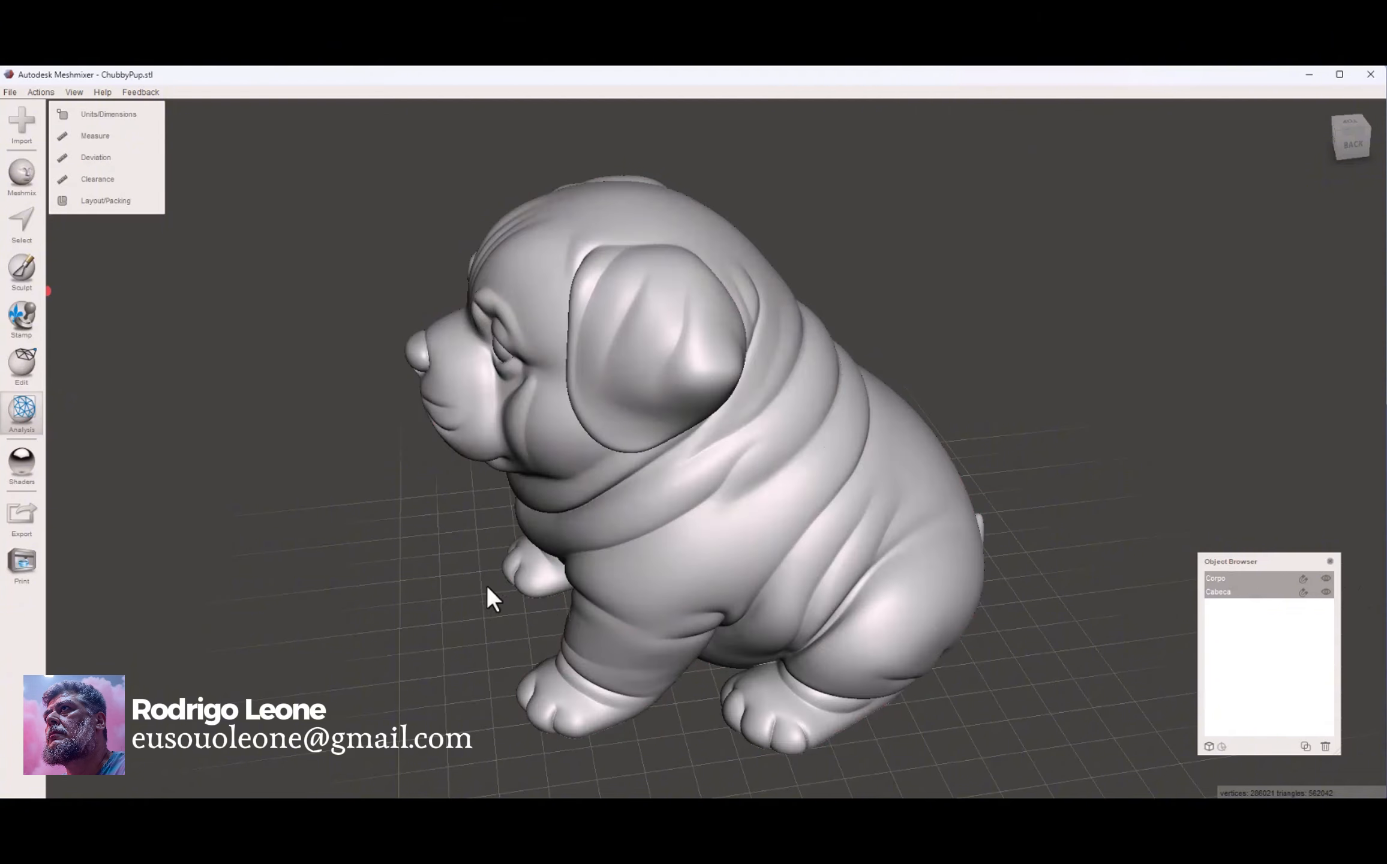
right_drag(486, 584, 731, 584)
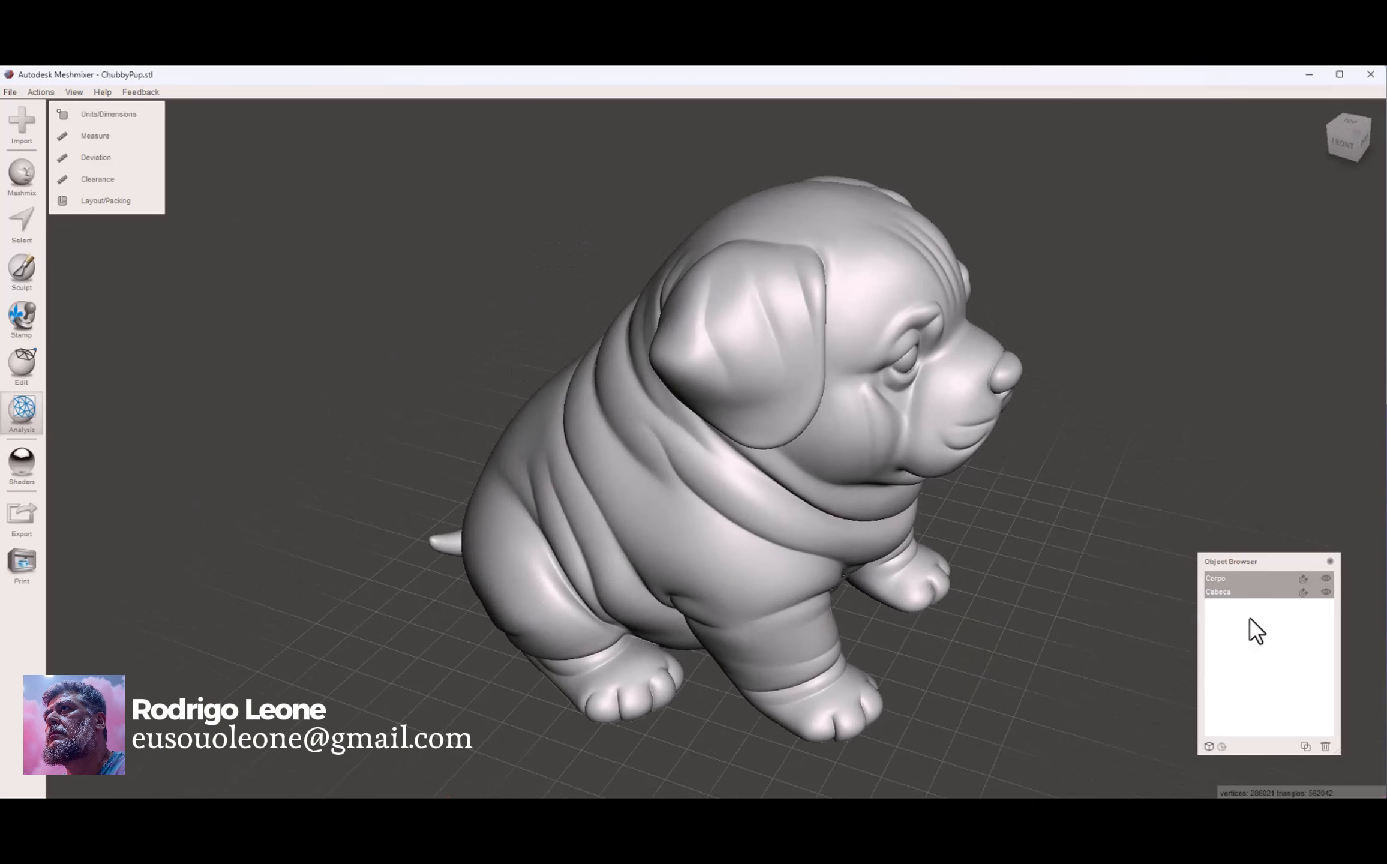
click(8, 92)
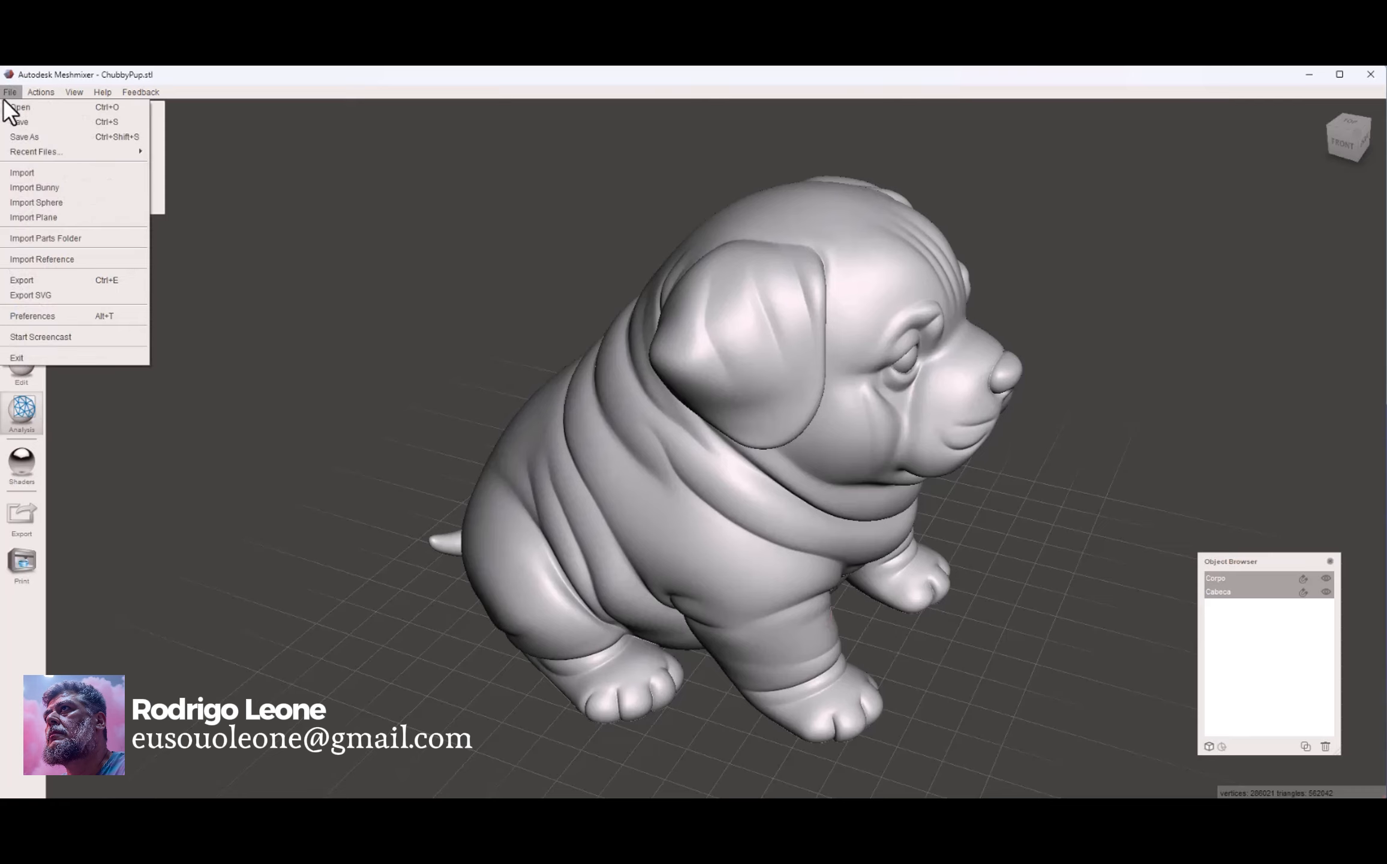
click(1263, 659)
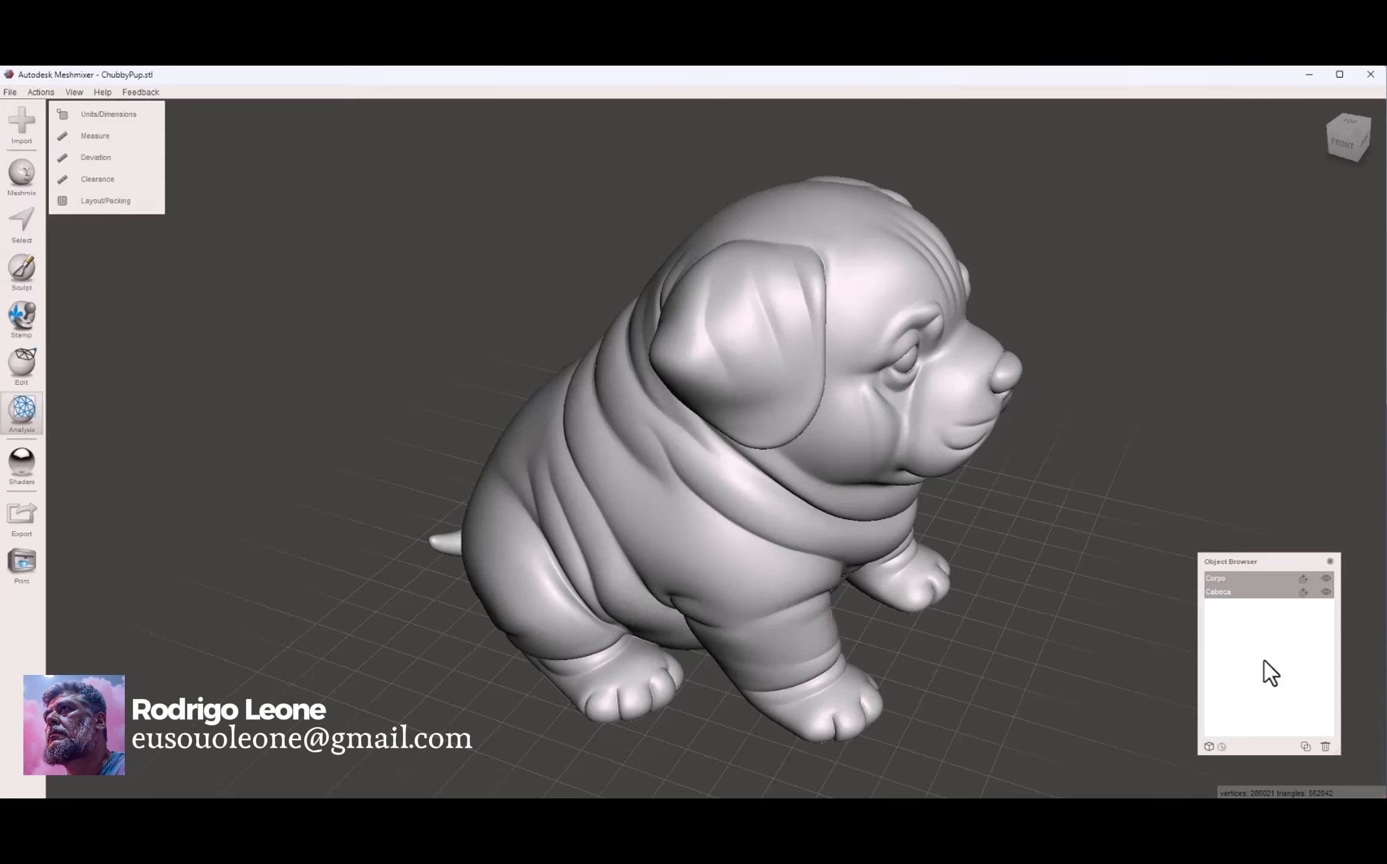
Step: Isolate the body by hiding Cabeca and selecting only Corpo, and view its socket from the side
click(1325, 591)
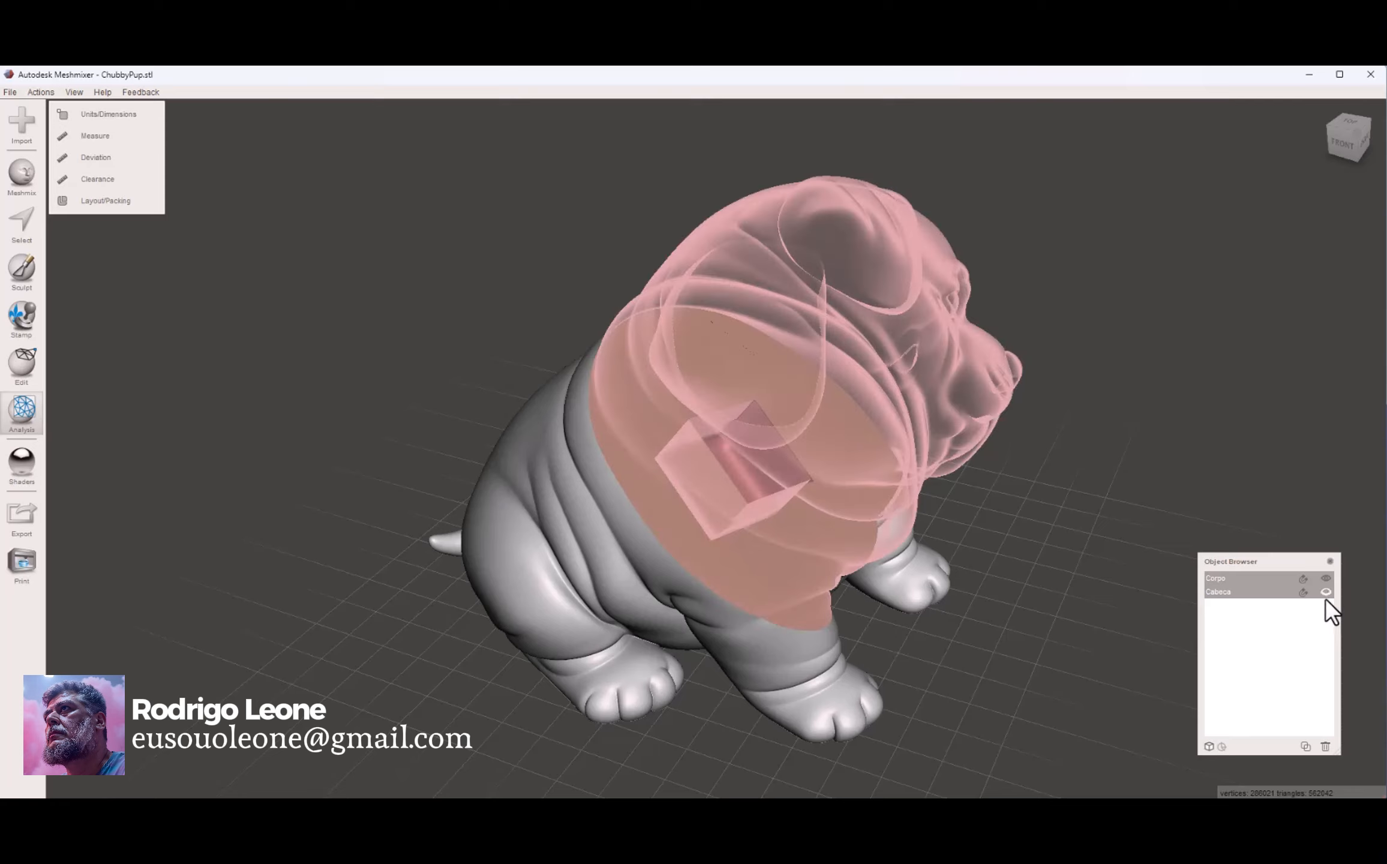
click(1224, 580)
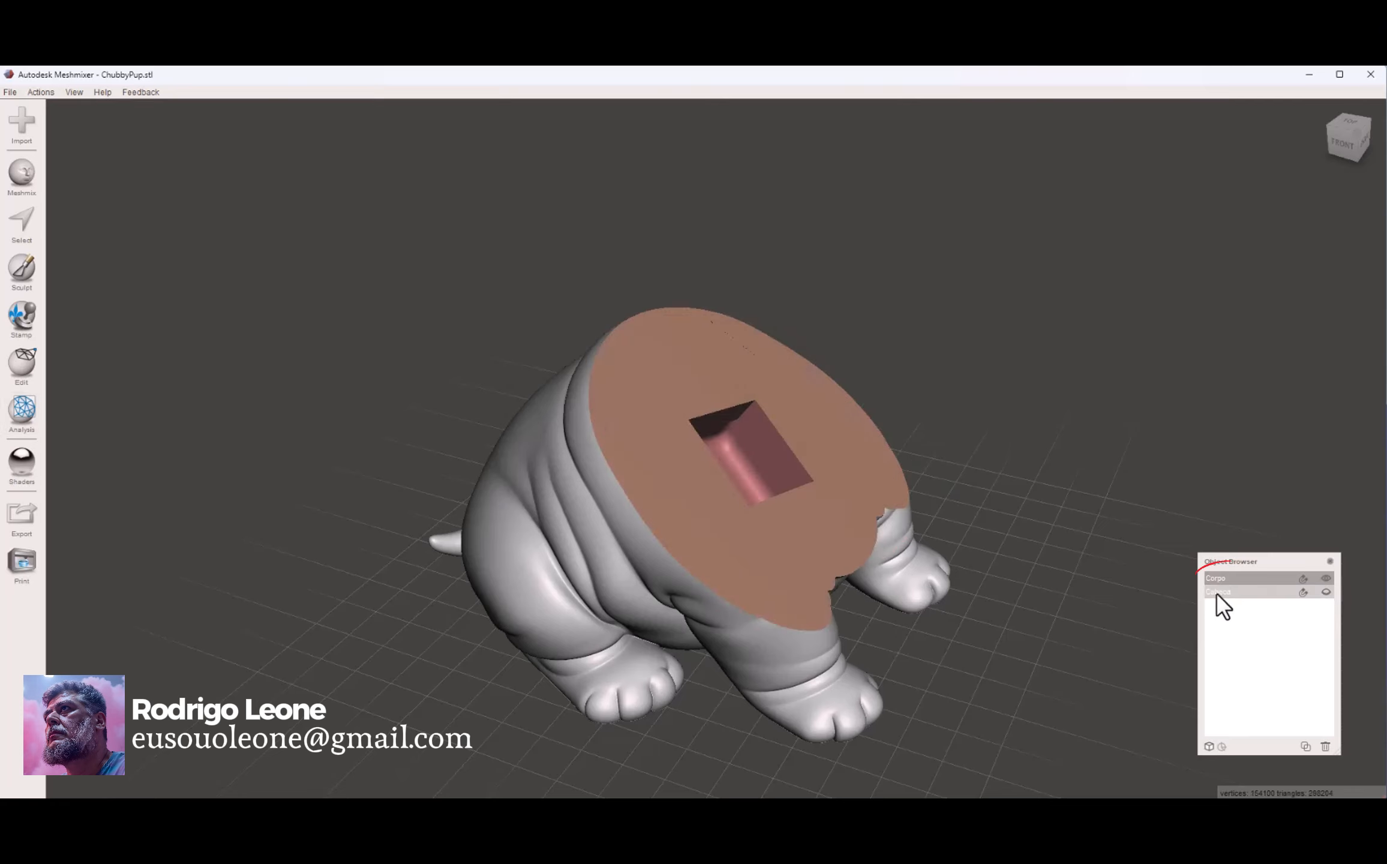
right_drag(935, 612, 1040, 591)
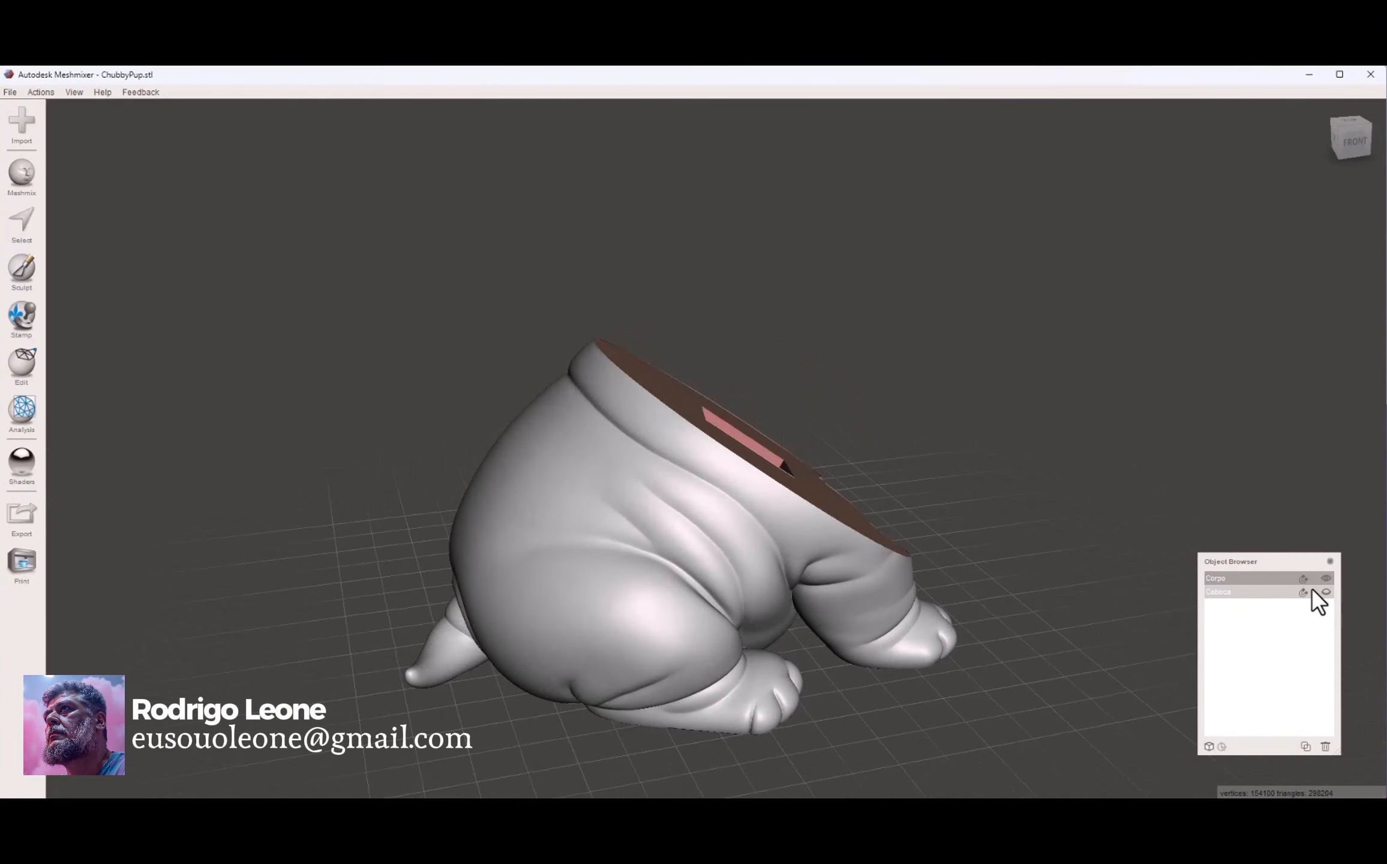
Step: Isolate the head with its peg by hiding Corpo, selecting Cabeca and making it visible
click(1326, 578)
click(1296, 592)
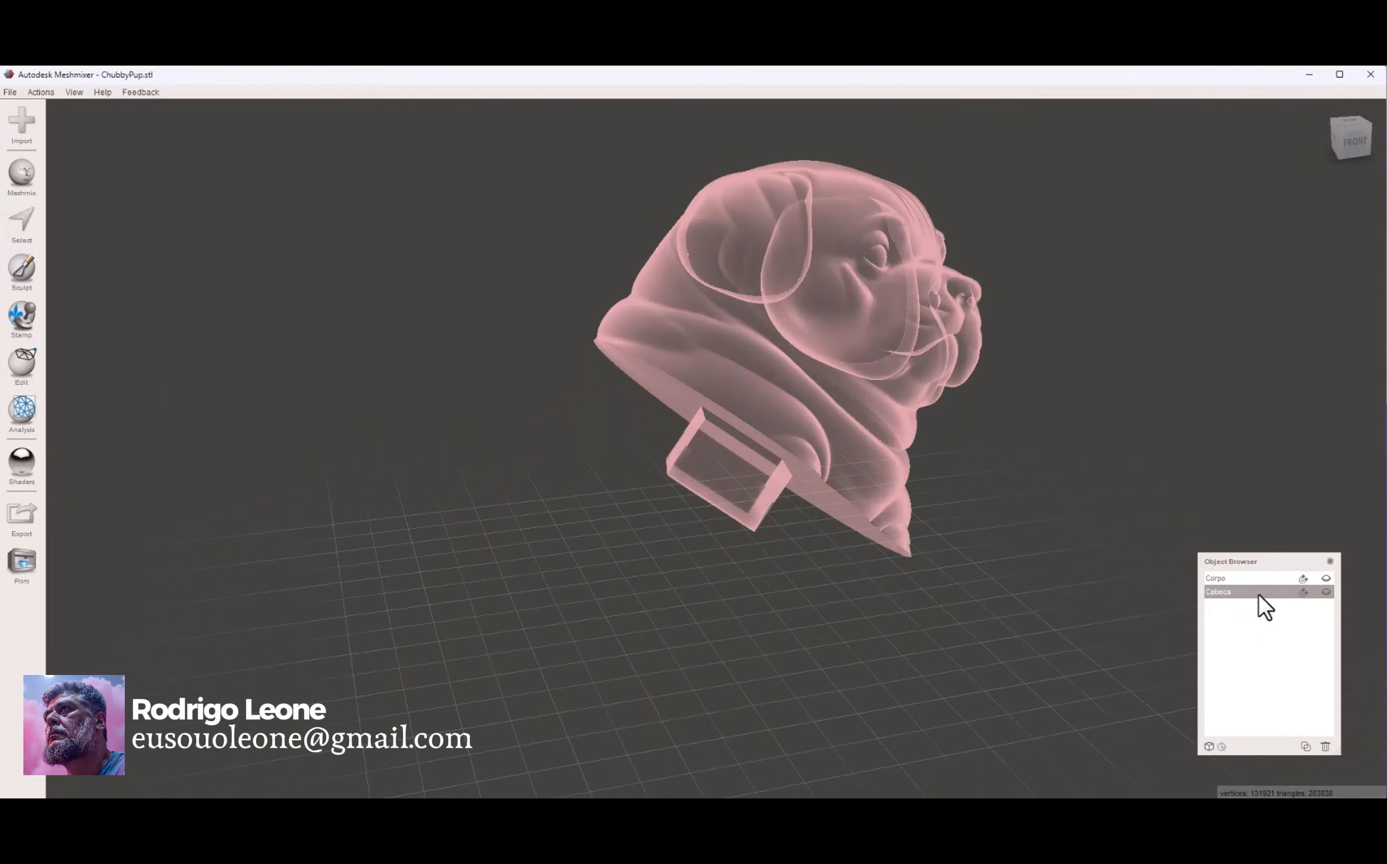
click(1325, 591)
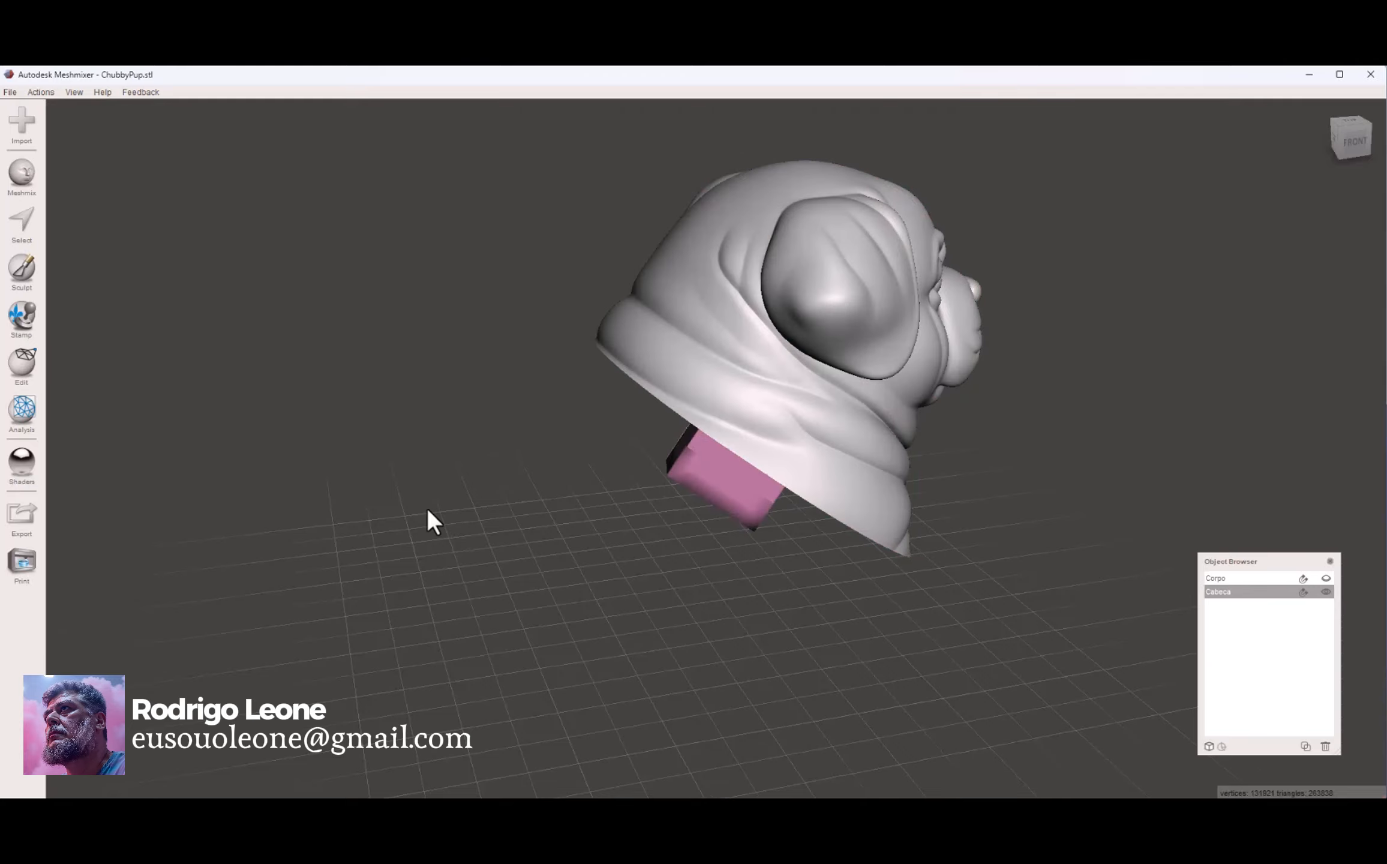
mouse_move(428, 520)
right_down()
mouse_move(742, 530)
mouse_move(871, 514)
mouse_move(421, 468)
mouse_move(698, 483)
mouse_move(382, 414)
mouse_move(584, 468)
mouse_move(404, 353)
mouse_move(744, 451)
mouse_move(474, 442)
mouse_move(966, 501)
mouse_move(934, 526)
mouse_move(469, 516)
mouse_move(975, 537)
mouse_move(442, 538)
right_up()
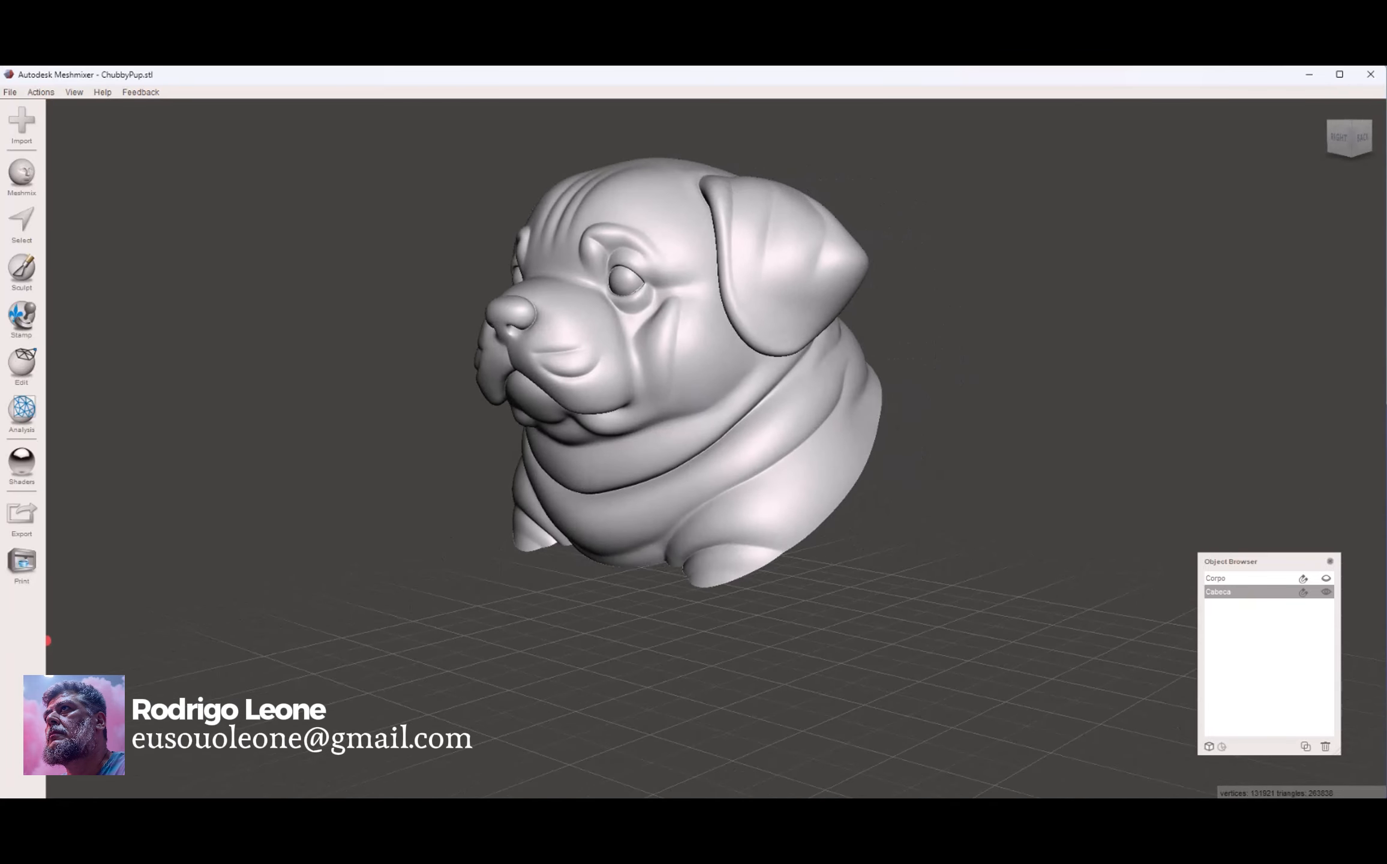